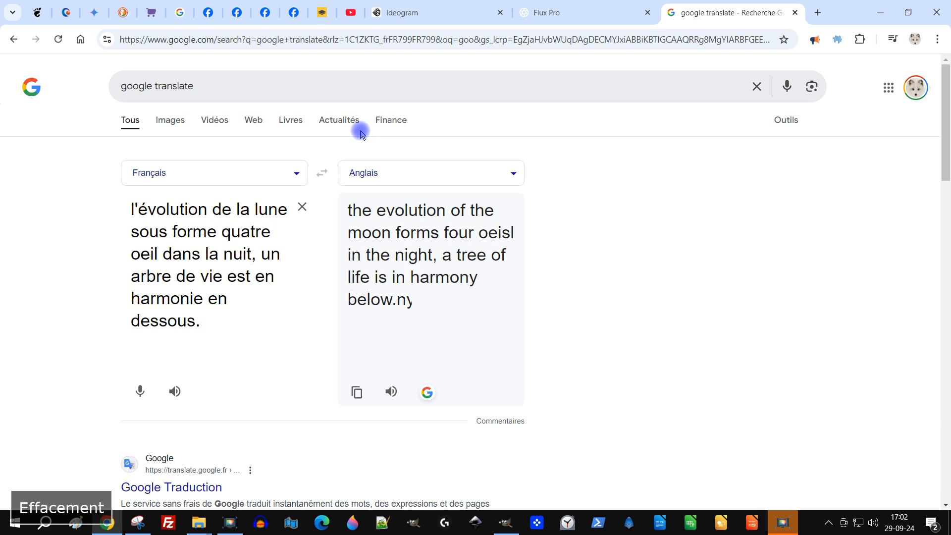
# Step: Replace "oeil" with "yeux" in the French text and copy the English translation
pyautogui.doubleClick(144, 254)
pyautogui.write('yeux')
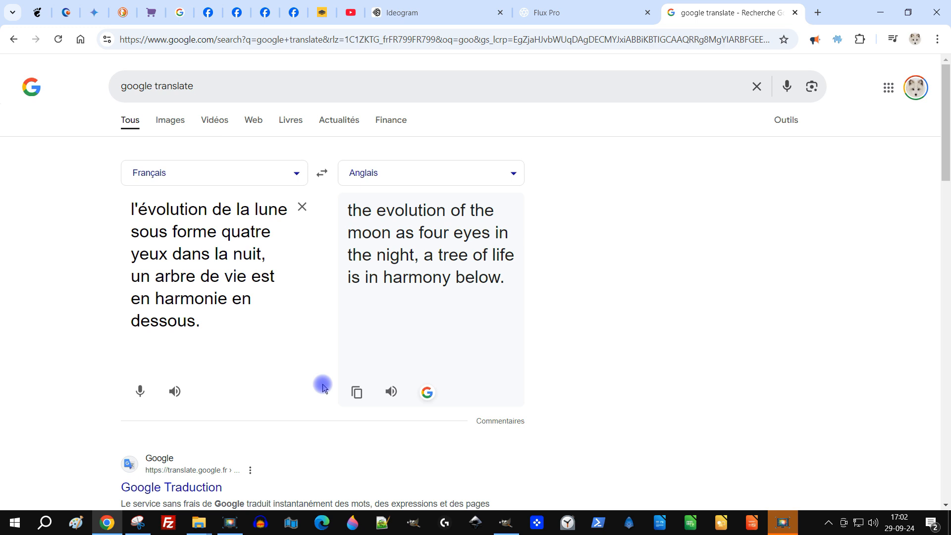
pyautogui.click(356, 393)
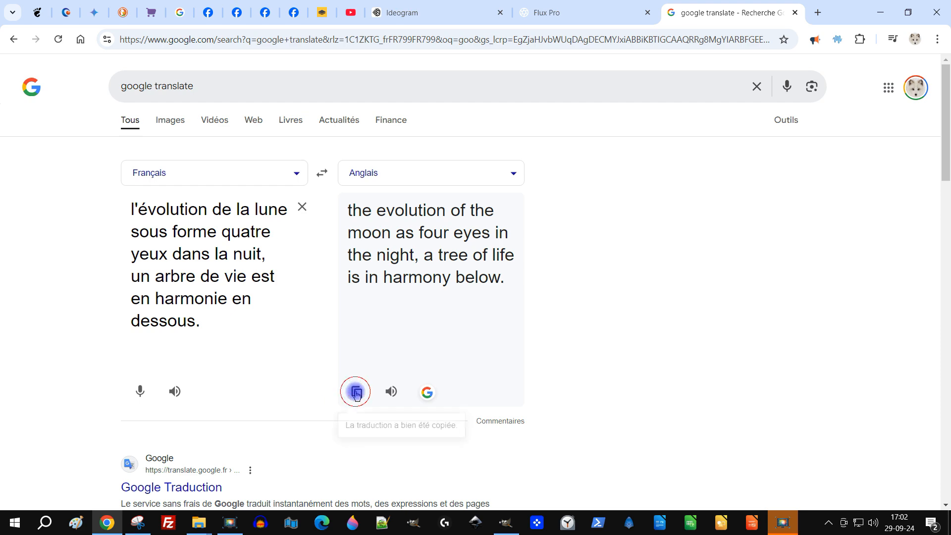
# Step: Switch to Ideogram and generate images from the copied prompt "the evolution of the moon as four eyes in the night, a tree of life is in harmony below."
pyautogui.click(607, 11)
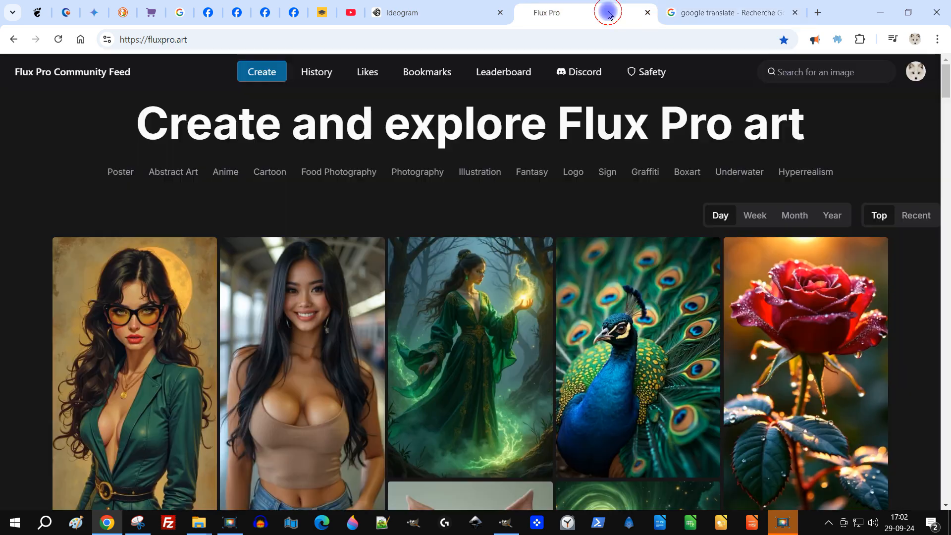
pyautogui.click(453, 12)
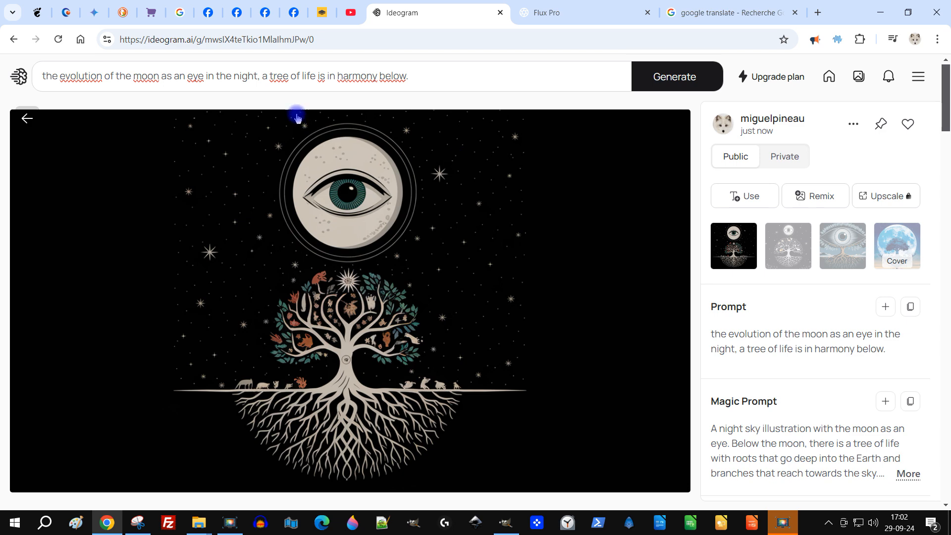
pyautogui.click(298, 76)
pyautogui.hotkey('ctrl', 'a')
pyautogui.hotkey('ctrl', 'v')
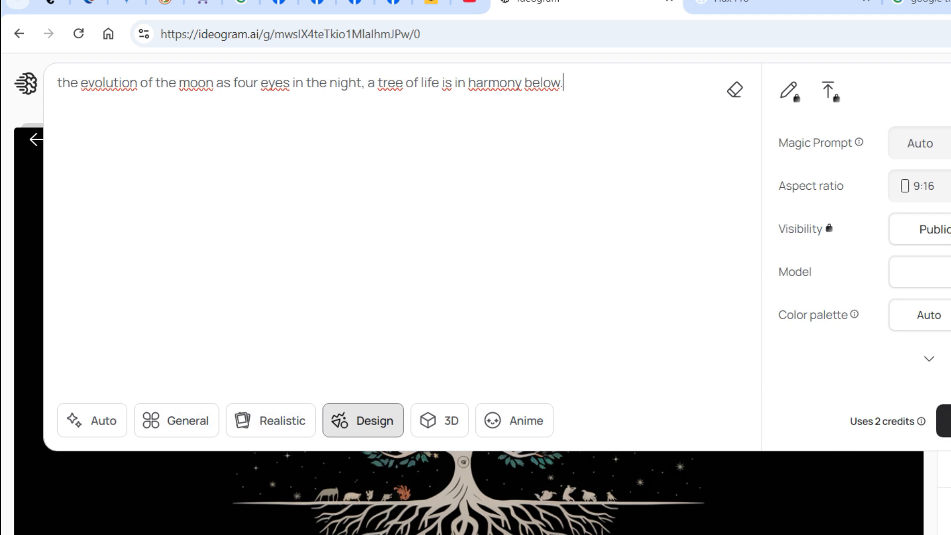
pyautogui.press('Return')
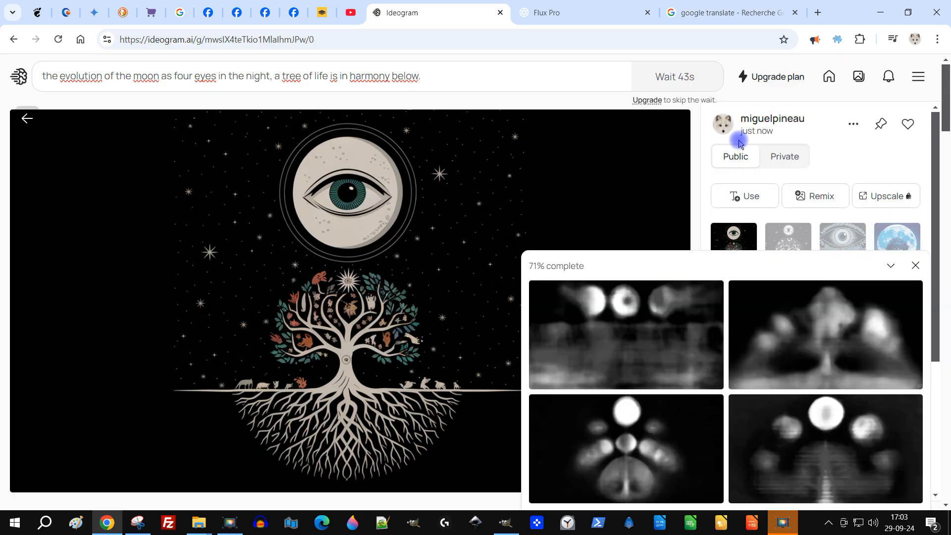
# Step: Open the finished Ideogram generation and compare its four image variants
pyautogui.click(698, 289)
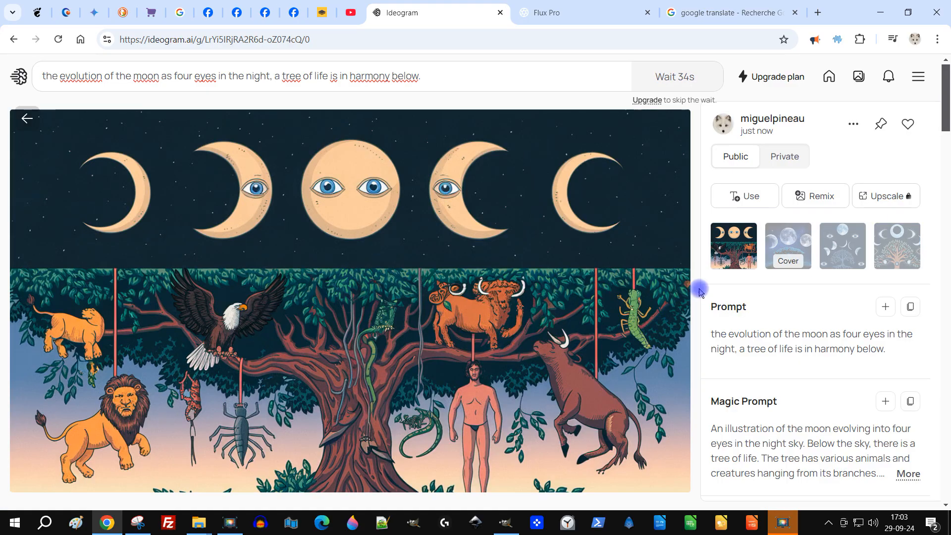
pyautogui.click(788, 240)
pyautogui.click(839, 235)
pyautogui.click(906, 235)
pyautogui.click(741, 239)
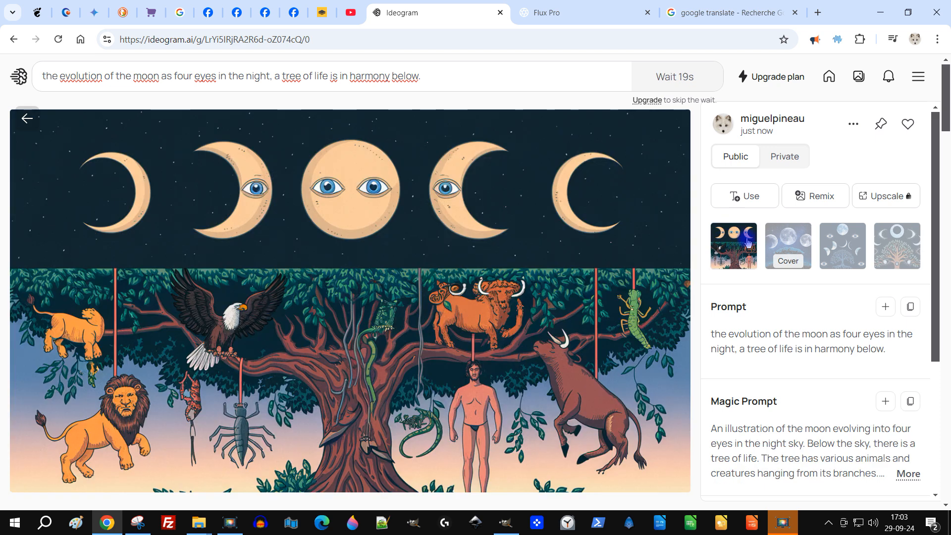
# Step: Copy the second variant, moon phases above a blue tree, and paste it as a new image in GIMP
pyautogui.click(791, 240)
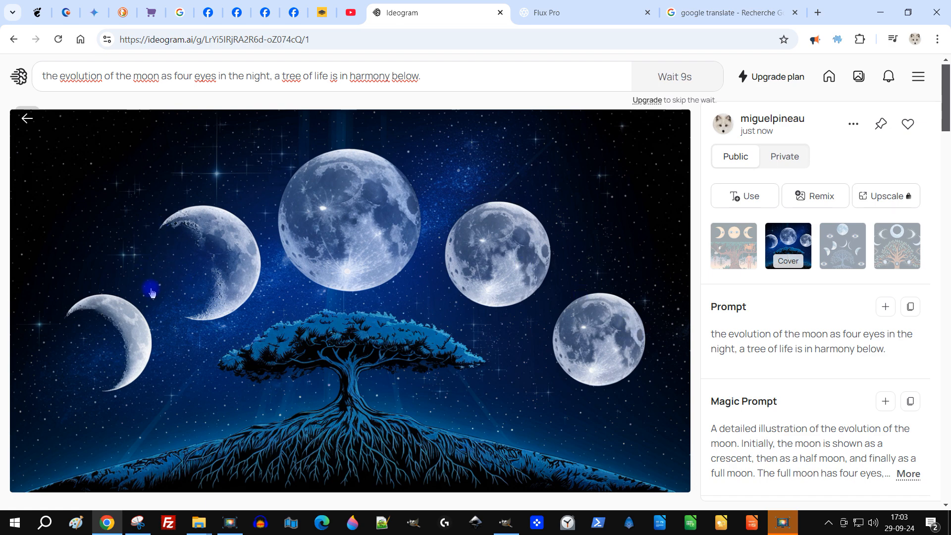
pyautogui.click(570, 13)
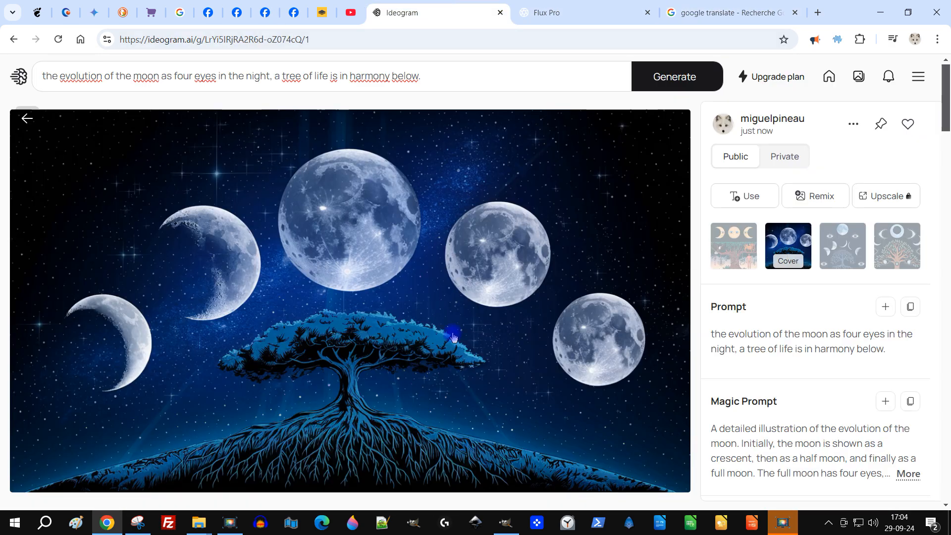
pyautogui.rightClick(368, 260)
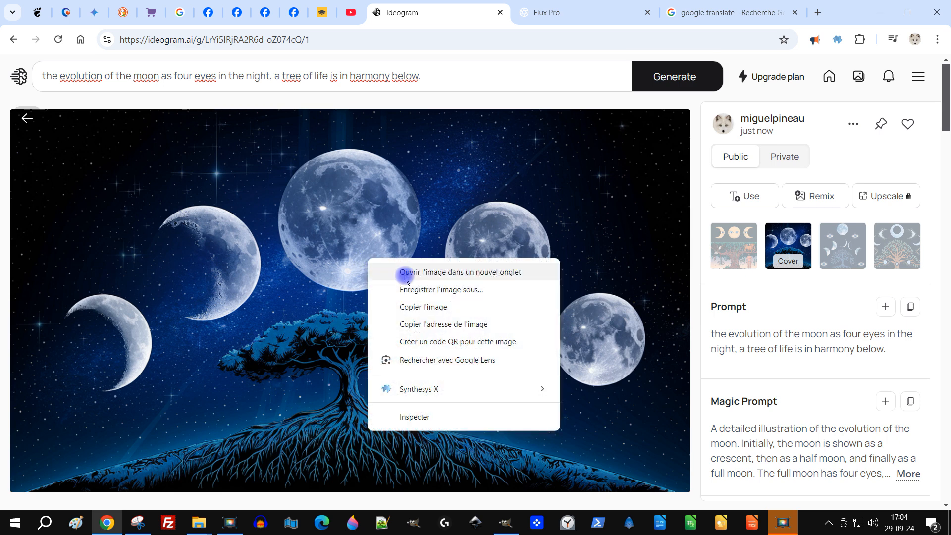
pyautogui.click(439, 307)
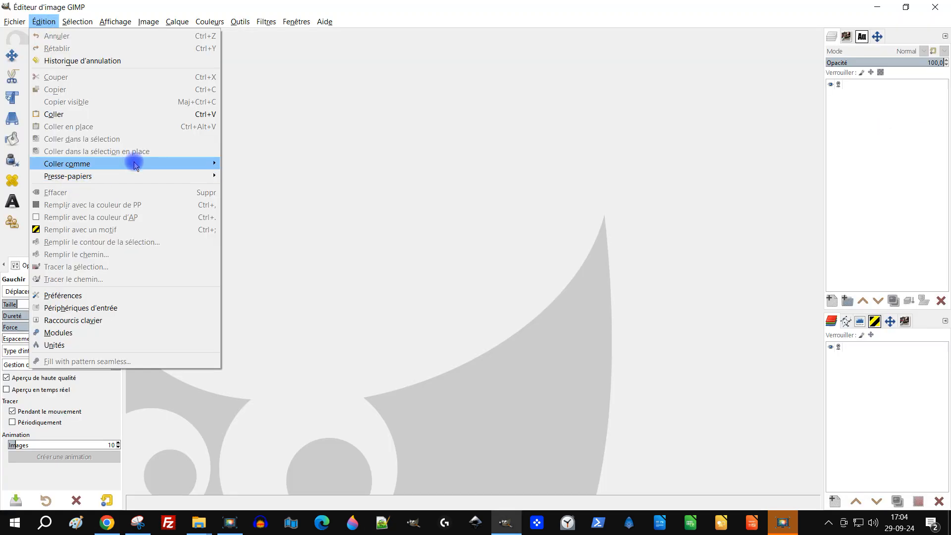
pyautogui.moveTo(132, 163)
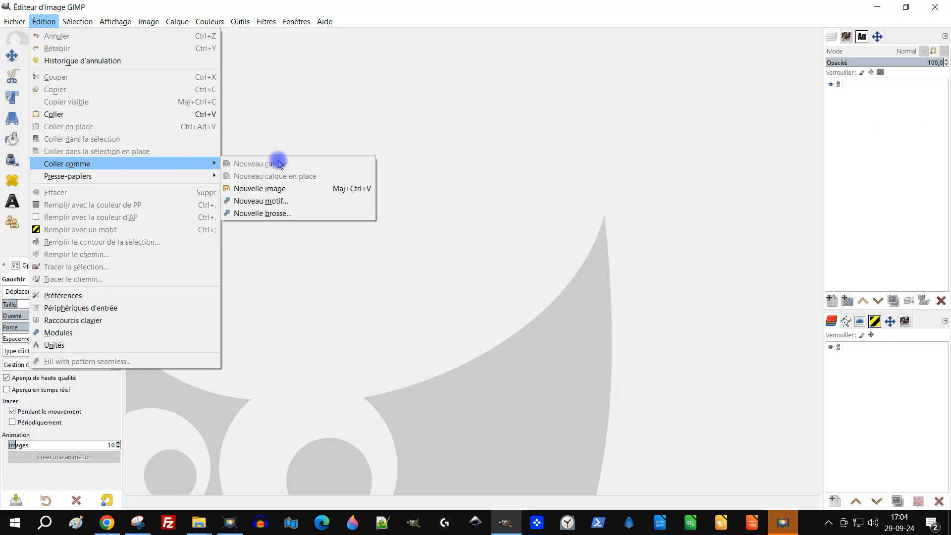
pyautogui.click(243, 188)
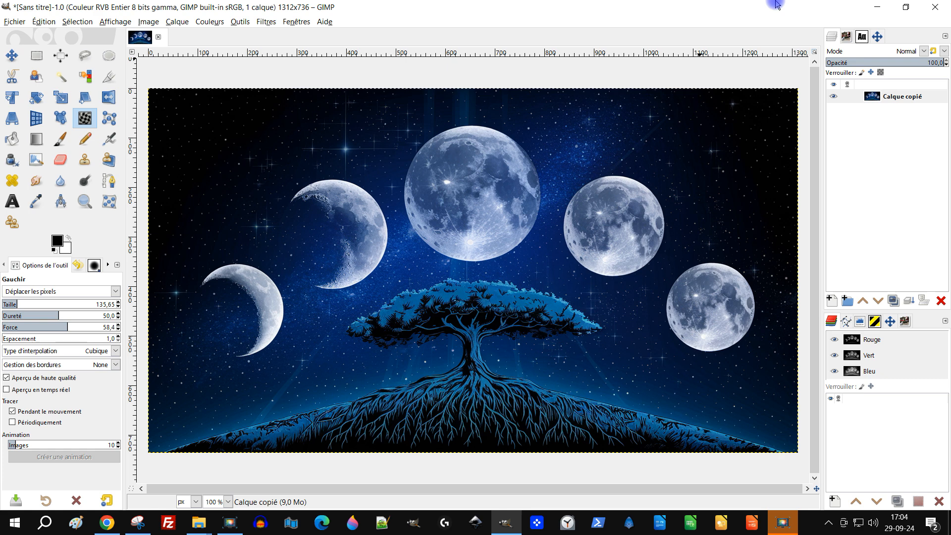
pyautogui.click(43, 21)
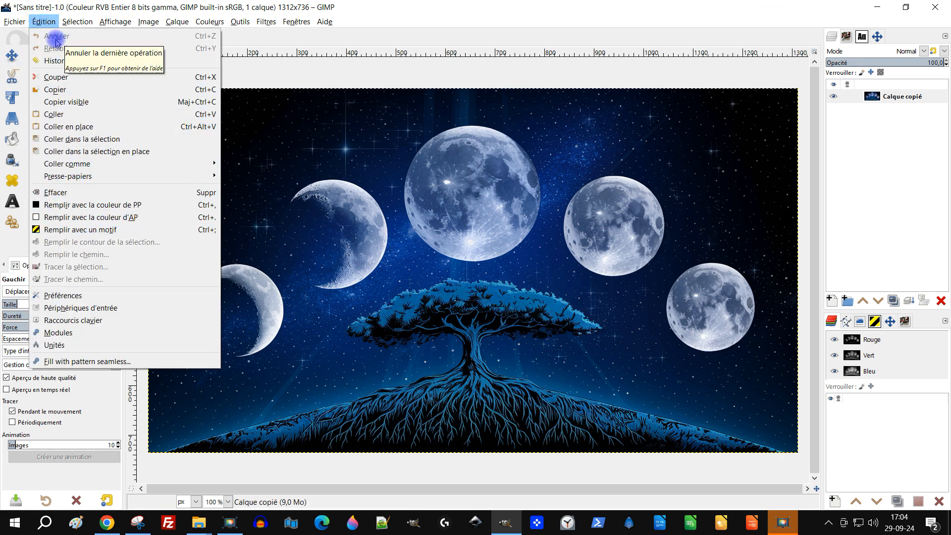
pyautogui.click(473, 28)
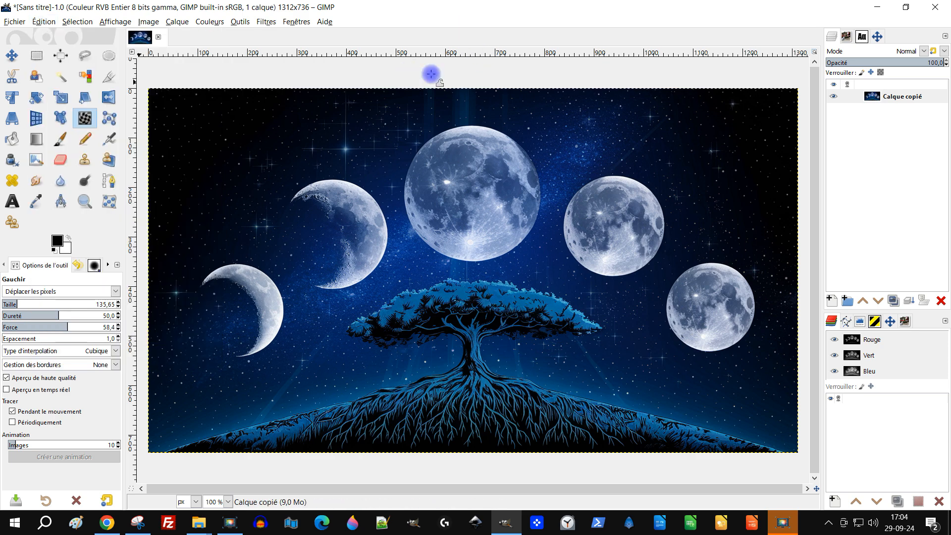
# Step: Copy the photo of the four irises from the Facebook post and paste it as a new layer in the GIMP image
pyautogui.click(107, 522)
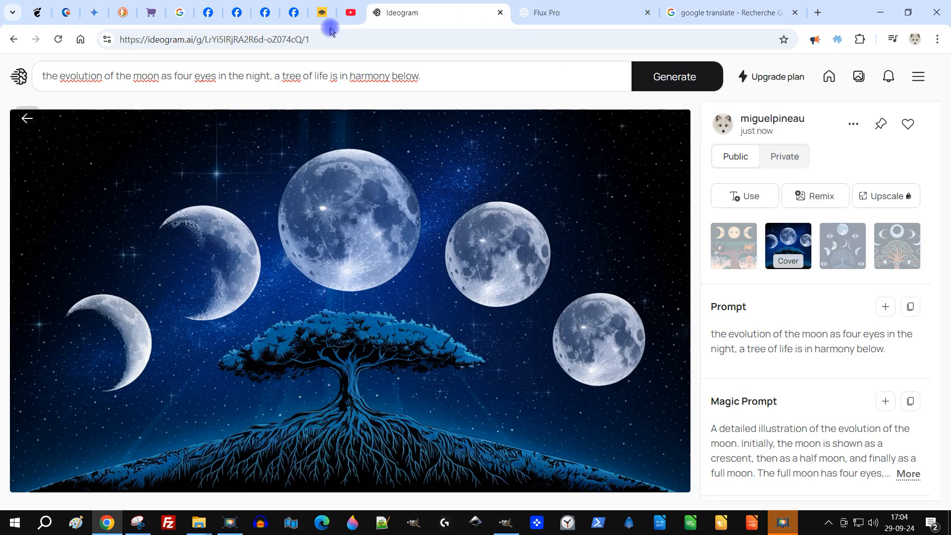
pyautogui.click(265, 12)
pyautogui.rightClick(376, 208)
pyautogui.click(436, 254)
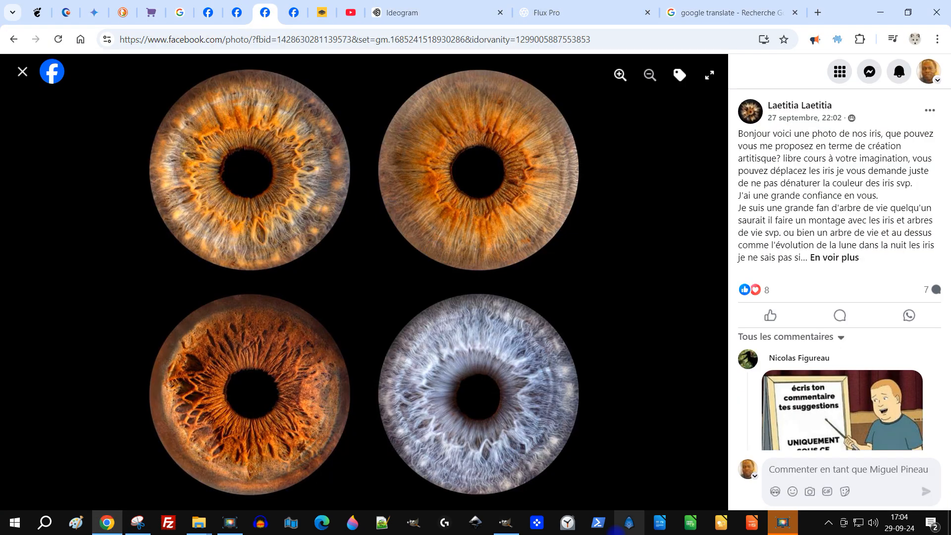
pyautogui.click(505, 522)
pyautogui.click(43, 22)
pyautogui.moveTo(195, 163)
pyautogui.click(260, 163)
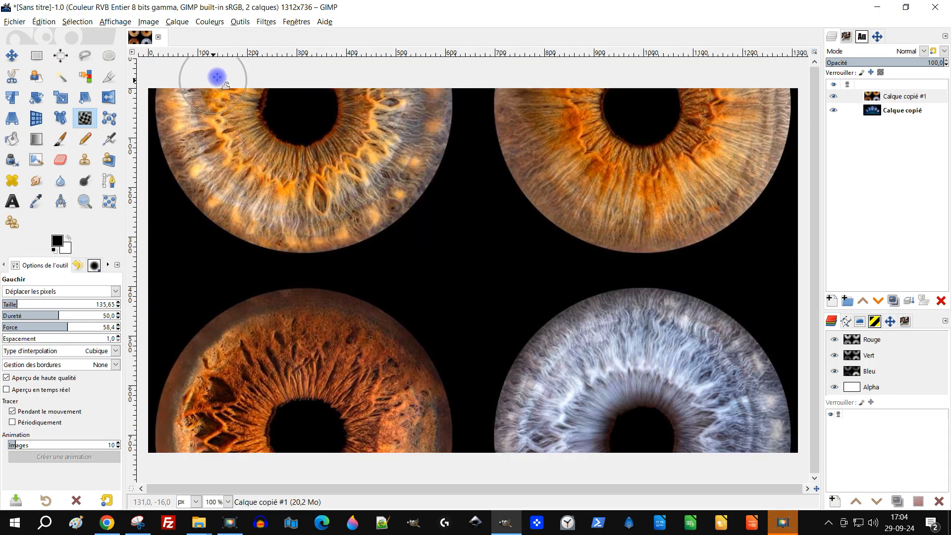
# Step: Check the moon image beneath the pasted iris layer, then rename the iris layer to #1
pyautogui.click(834, 98)
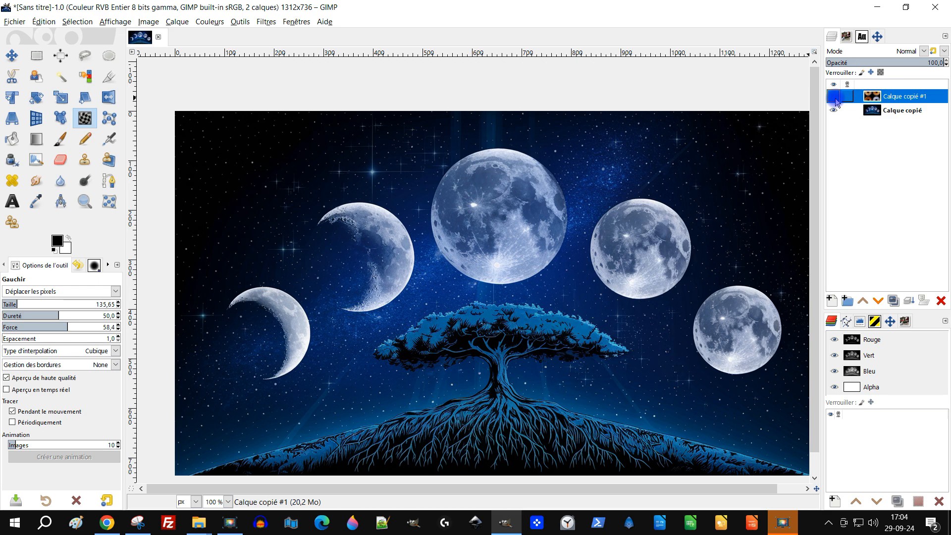
pyautogui.click(835, 98)
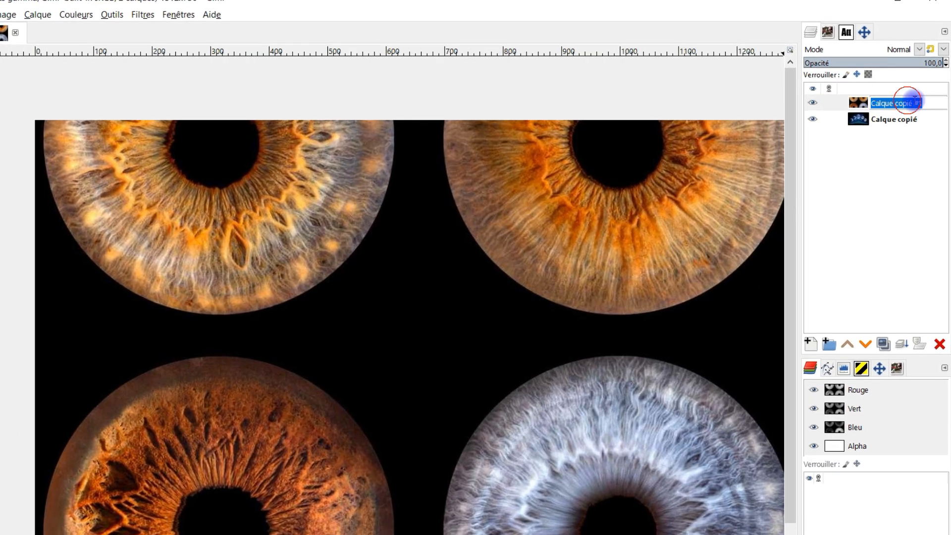
pyautogui.doubleClick(904, 96)
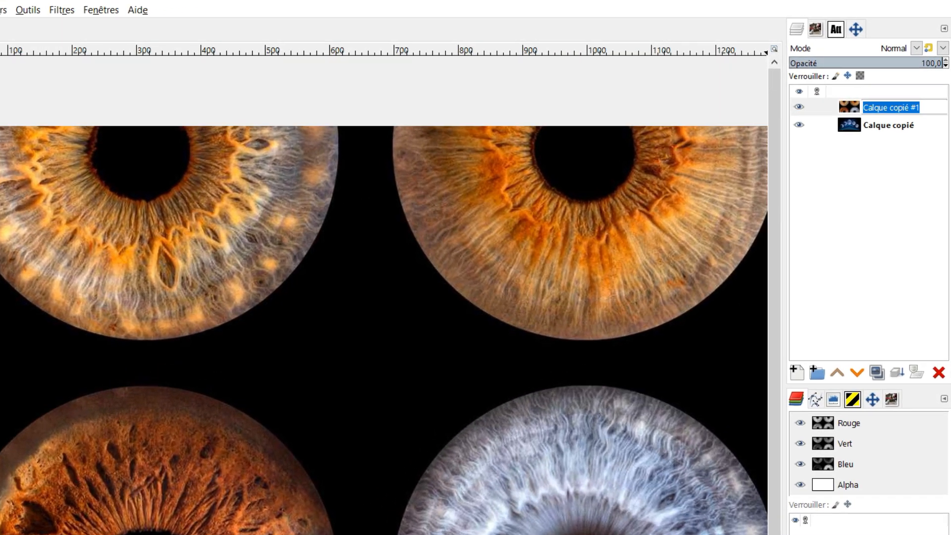
pyautogui.write('#1')
pyautogui.press('Return')
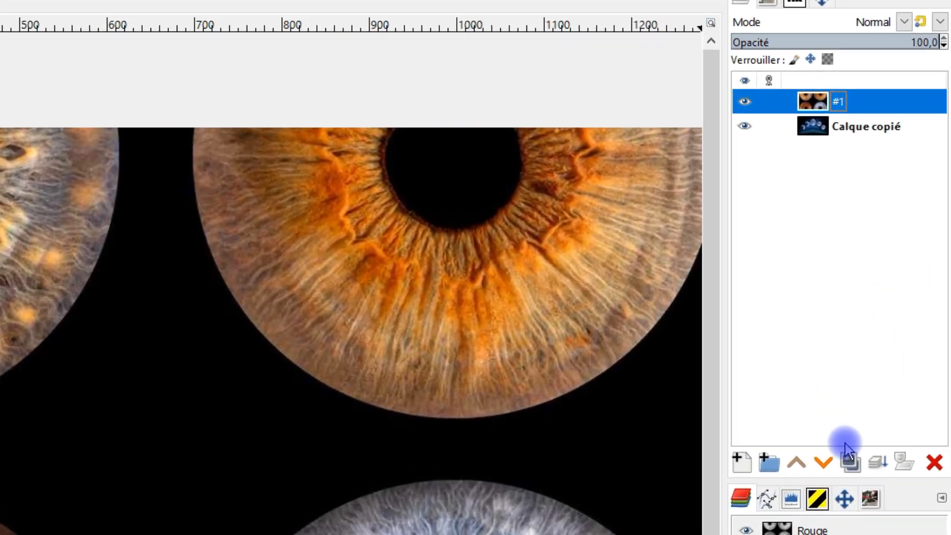
# Step: Duplicate layer #1 three times and hide the copies #2, #3 and #4
pyautogui.click(850, 462)
pyautogui.click(851, 462)
pyautogui.click(850, 462)
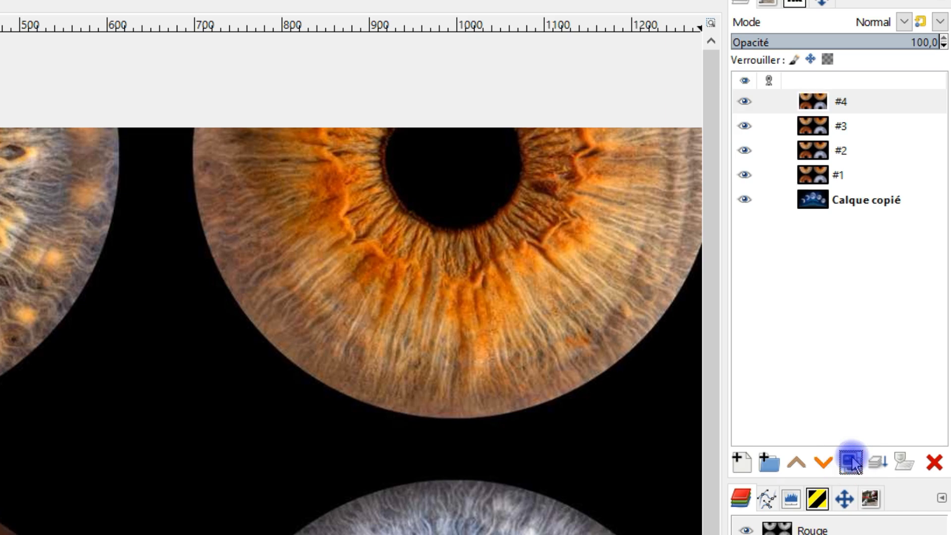
pyautogui.click(834, 97)
pyautogui.click(834, 110)
pyautogui.click(834, 124)
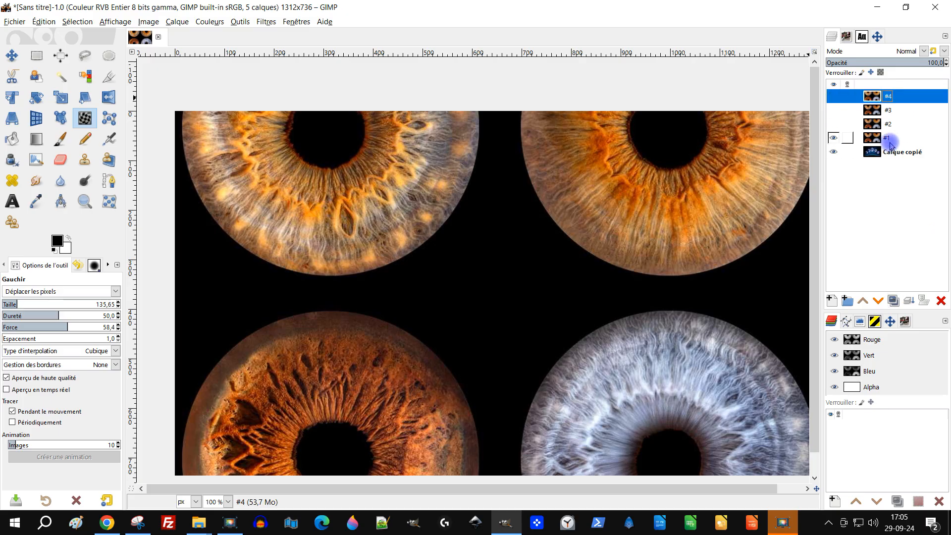
# Step: Move layer #1 down and to the right until its upper-left iris lies fully within the canvas
pyautogui.click(890, 140)
pyautogui.moveTo(456, 215); pyautogui.dragTo(459, 240)
pyautogui.scroll(-2, 460, 240)
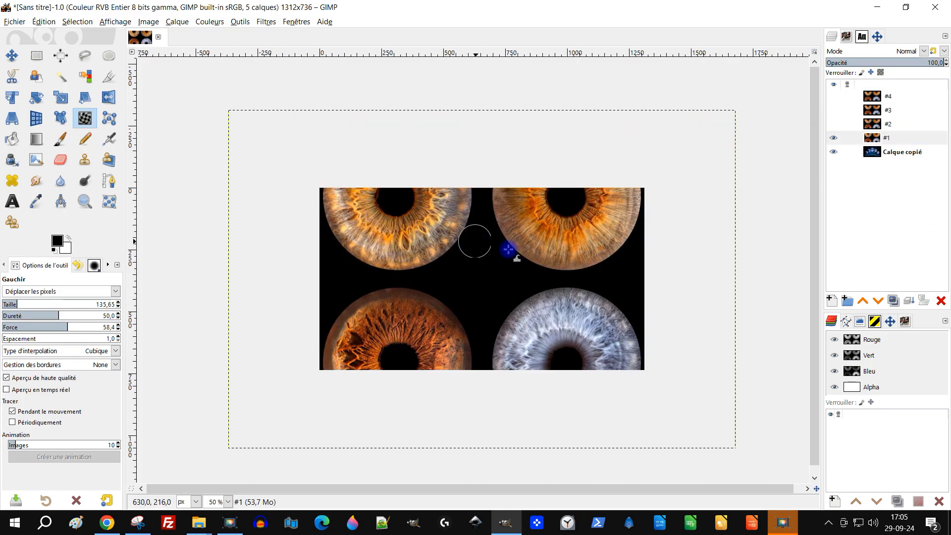
pyautogui.click(15, 55)
pyautogui.moveTo(423, 207); pyautogui.dragTo(473, 286)
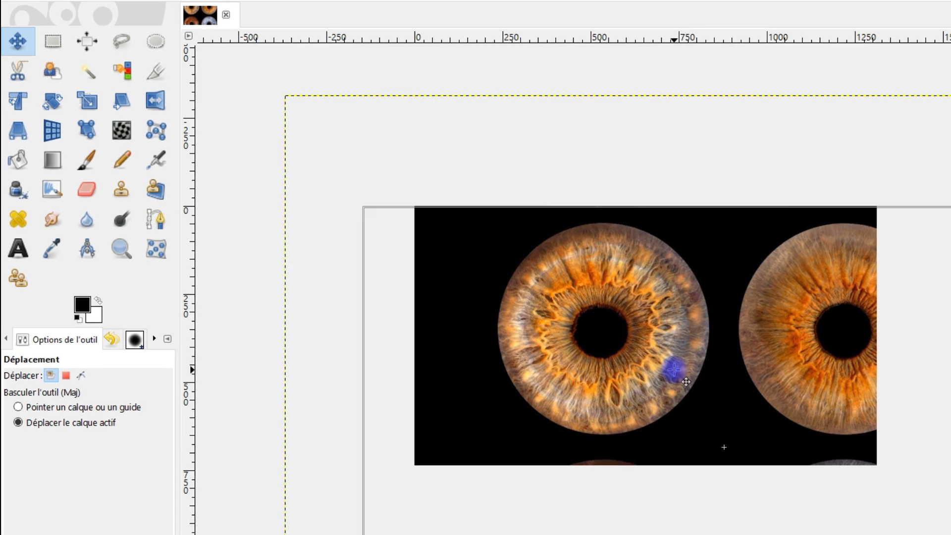
pyautogui.moveTo(686, 382); pyautogui.dragTo(686, 384)
pyautogui.click(62, 246)
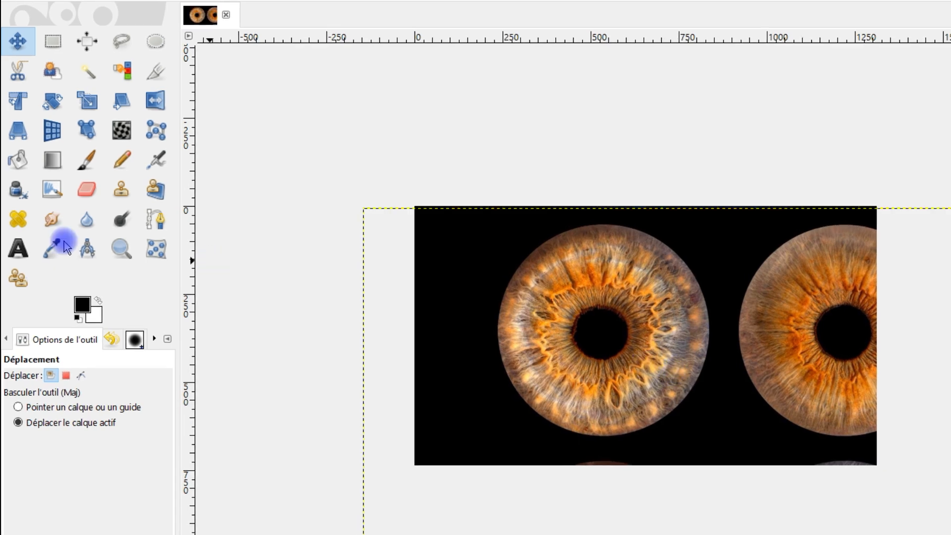
# Step: Crop only the current layer #1 to a square of about 654 × 654 px around the upper-left iris
pyautogui.click(157, 72)
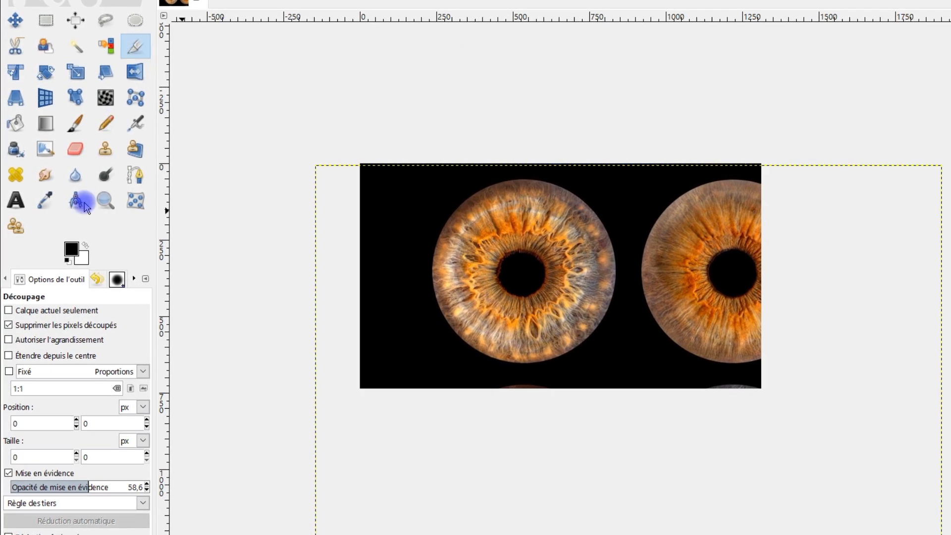
pyautogui.click(33, 312)
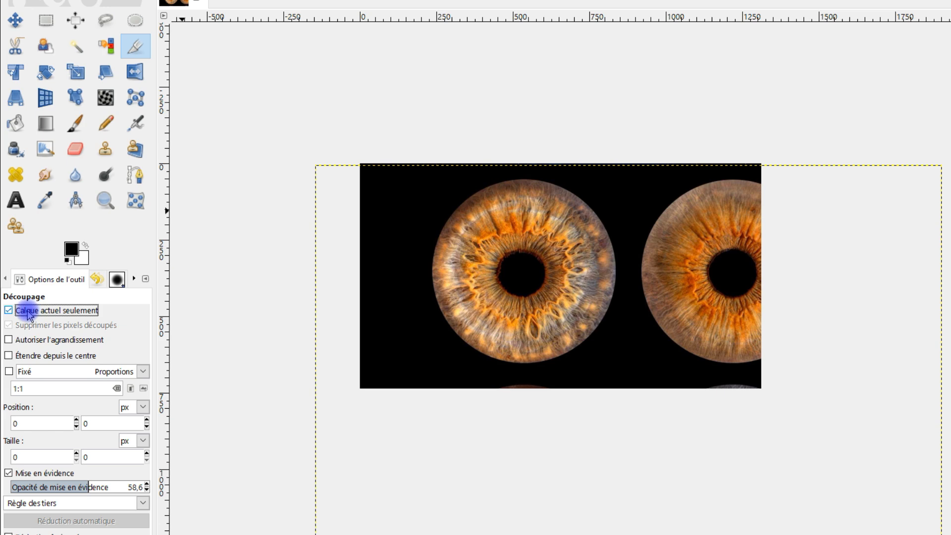
pyautogui.moveTo(426, 178); pyautogui.dragTo(623, 375)
pyautogui.press('Return')
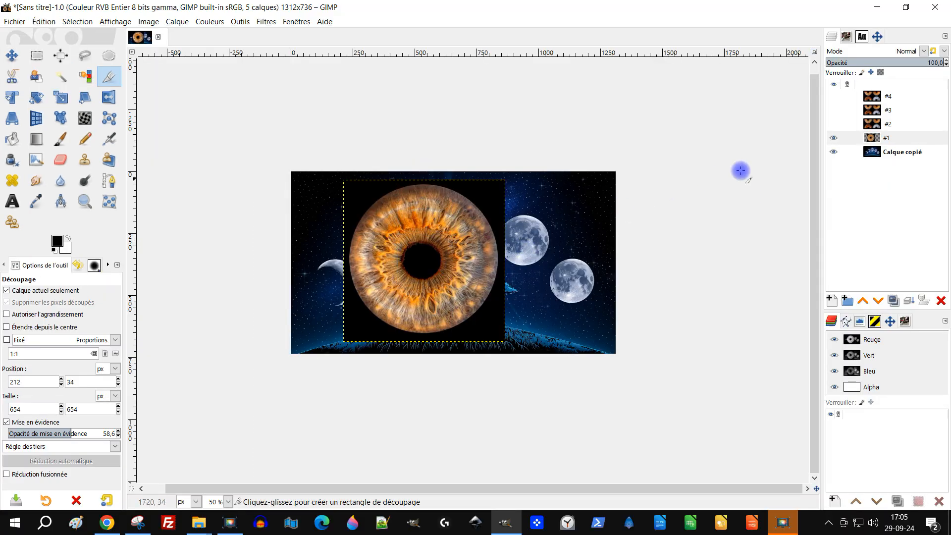
# Step: Show layer #2 instead of #1, bring its upper-right iris fully into the canvas and crop the layer around it to about 628 × 638 px
pyautogui.click(834, 138)
pyautogui.click(833, 124)
pyautogui.click(888, 124)
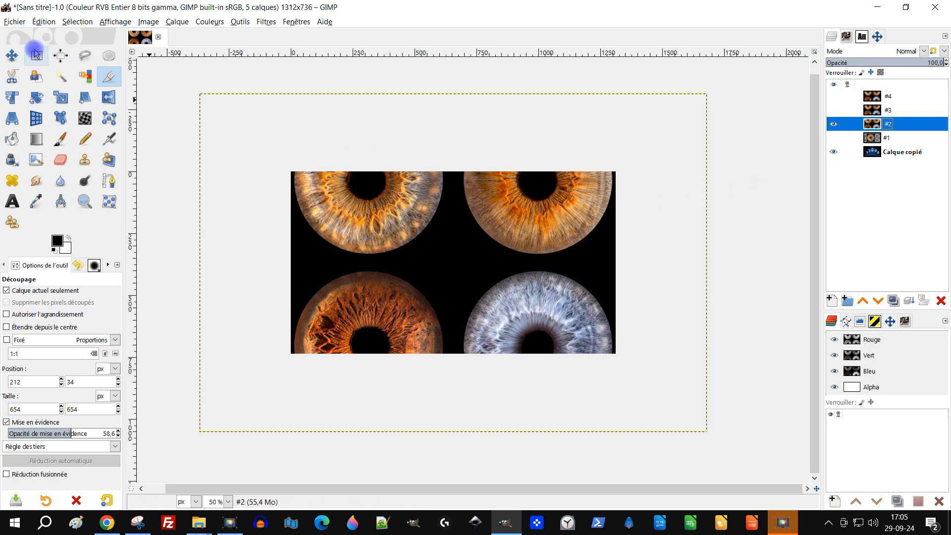
pyautogui.click(11, 55)
pyautogui.moveTo(567, 245); pyautogui.dragTo(492, 310)
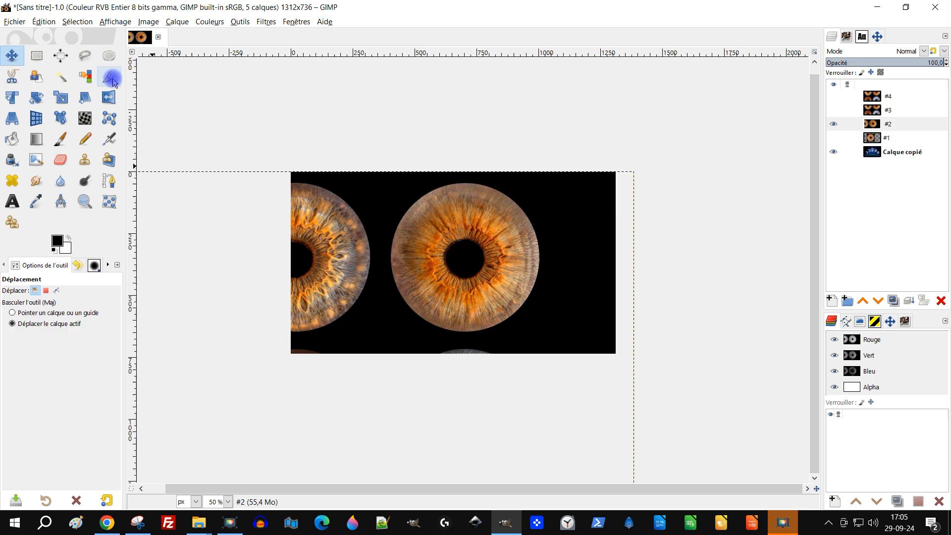
pyautogui.click(113, 81)
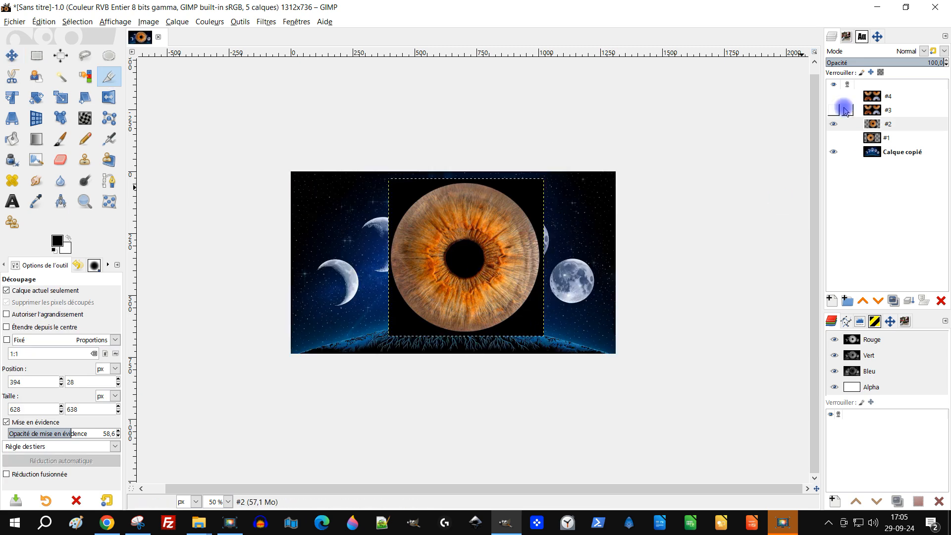
# Step: Show layer #3 instead of #2, bring its lower-left iris fully into the canvas and crop the layer around it to about 688 × 652 px
pyautogui.click(834, 110)
pyautogui.click(887, 110)
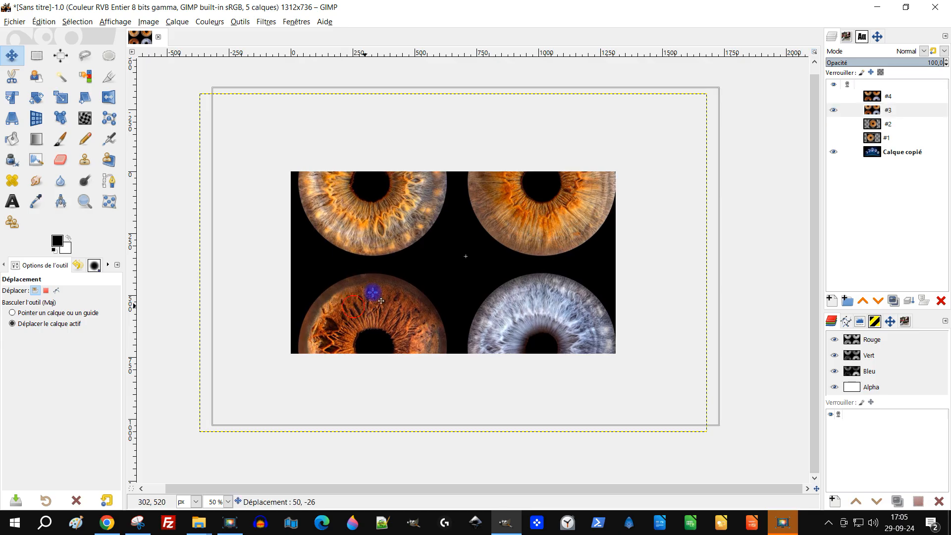
pyautogui.moveTo(371, 291); pyautogui.dragTo(379, 214)
pyautogui.click(109, 76)
pyautogui.moveTo(356, 184); pyautogui.dragTo(527, 345)
pyautogui.press('Return')
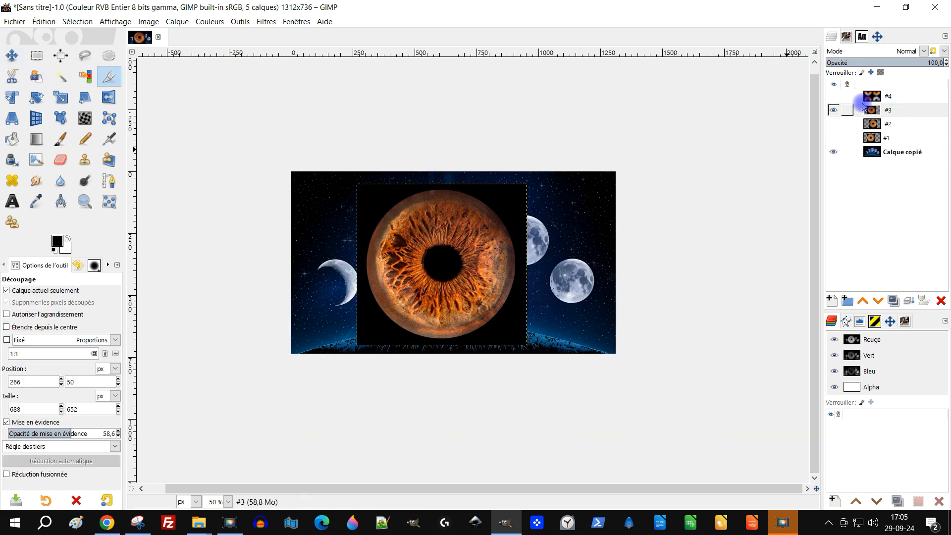
# Step: Show layer #4 instead of #3, bring its lower-right iris fully into the canvas and crop the layer around it to about 668 × 695 px
pyautogui.click(835, 97)
pyautogui.click(888, 97)
pyautogui.press('m')
pyautogui.moveTo(546, 324); pyautogui.dragTo(510, 206)
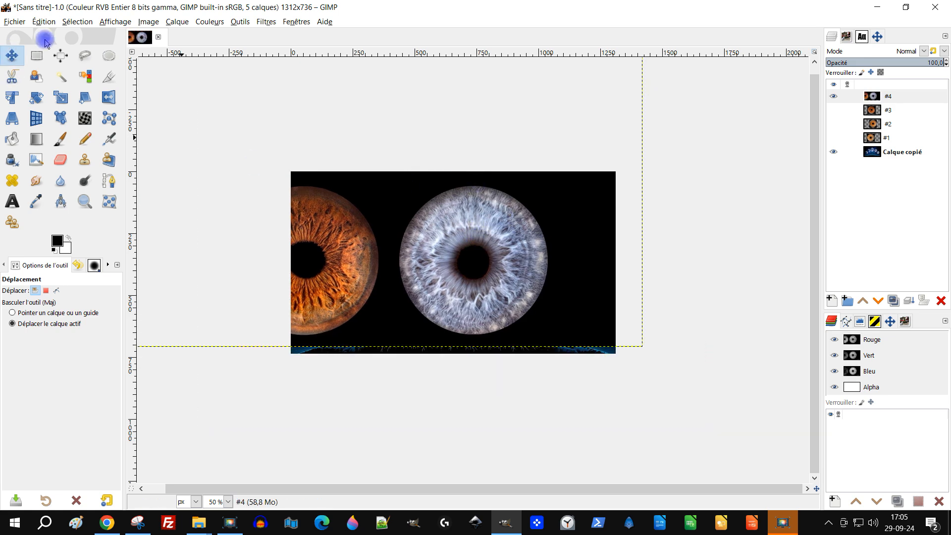
pyautogui.click(108, 75)
pyautogui.moveTo(393, 176); pyautogui.dragTo(561, 346)
pyautogui.press('Return')
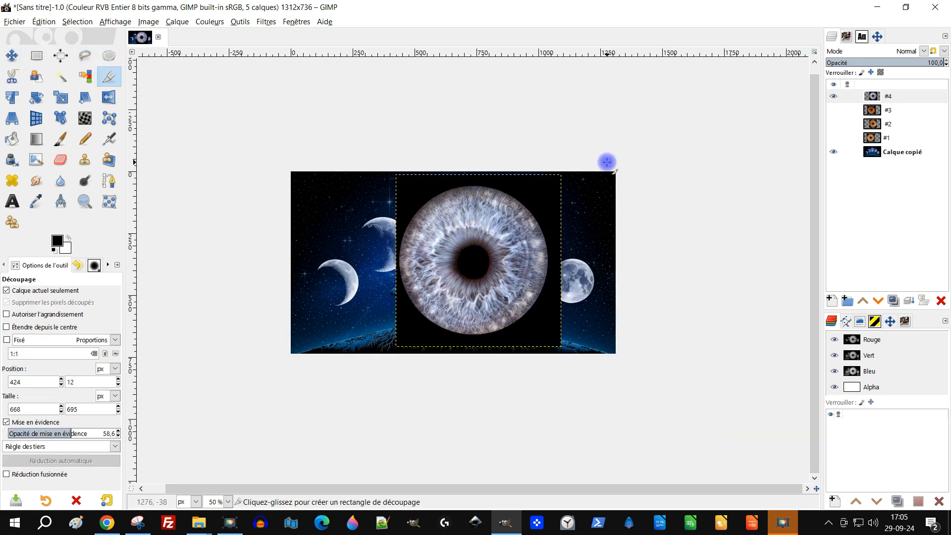
# Step: Select the background layer Calque copié and show layers #2 and #1
pyautogui.scroll(1, 505, 227)
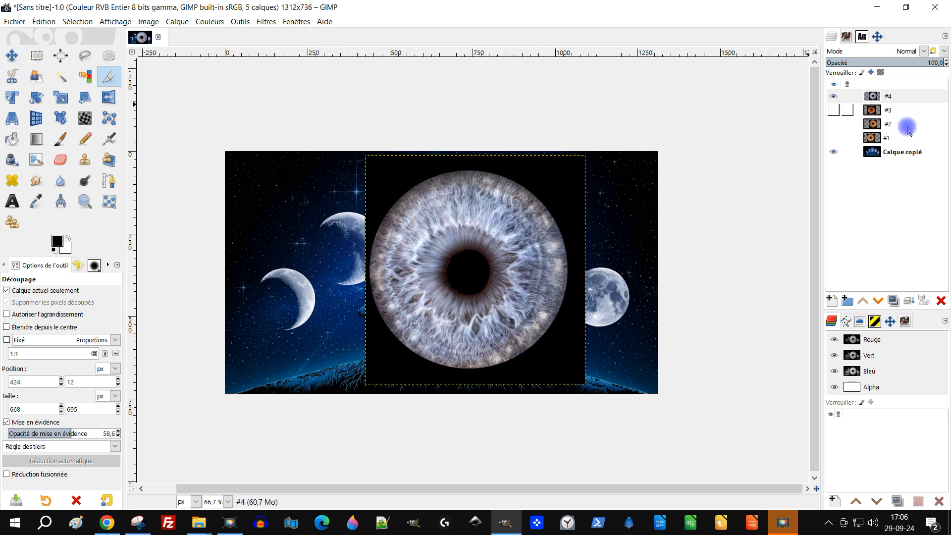
pyautogui.click(892, 152)
pyautogui.click(834, 124)
pyautogui.click(834, 138)
# Step: Scale the background layer around its centre to twice its size, 2624 × 1472 px, keeping the aspect ratio
pyautogui.click(60, 97)
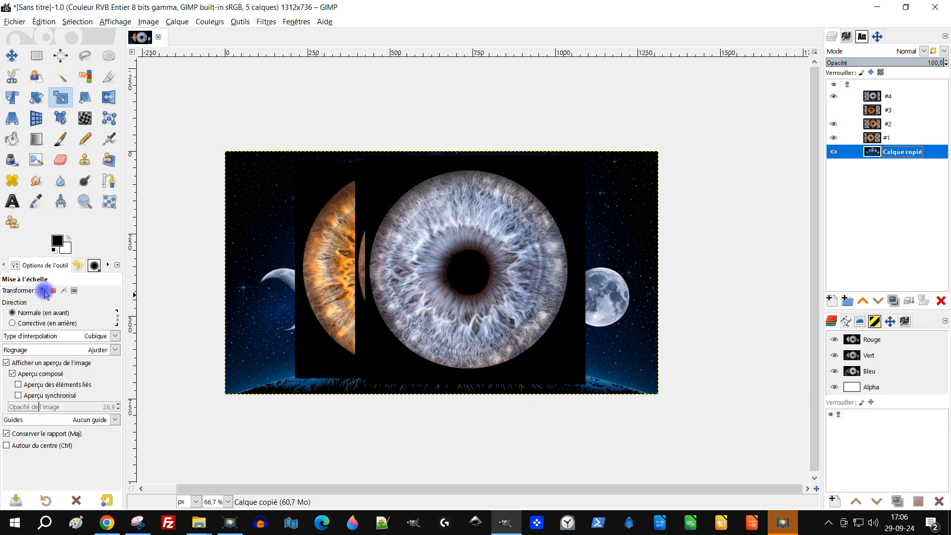
pyautogui.click(258, 208)
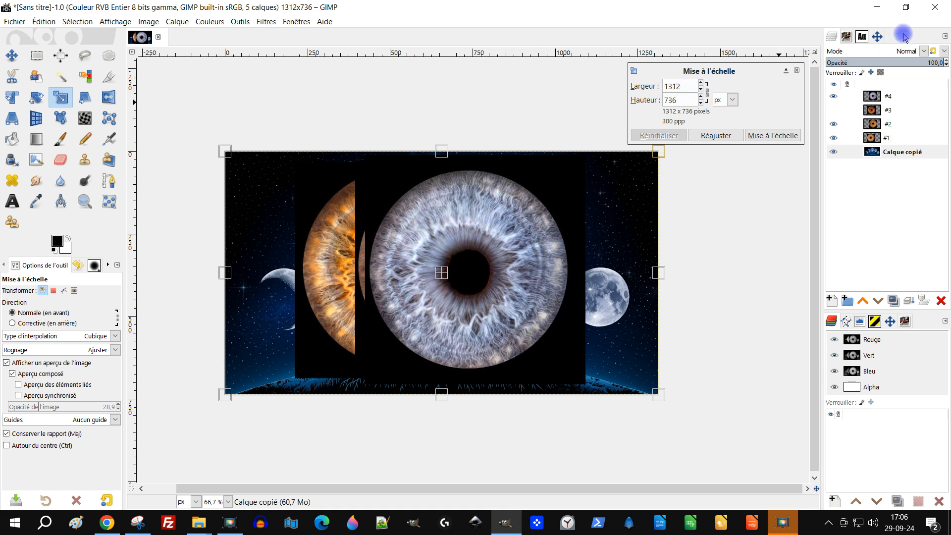
pyautogui.write('*2')
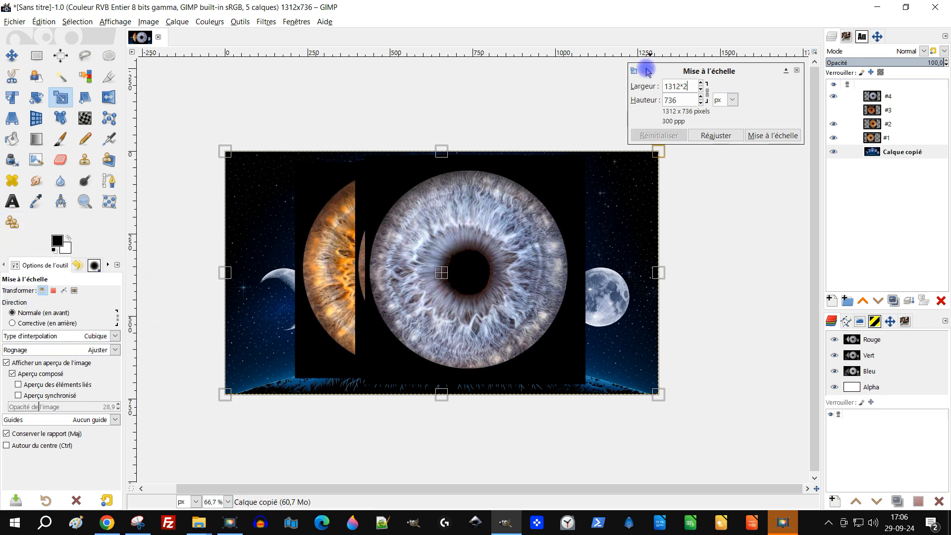
pyautogui.click(27, 448)
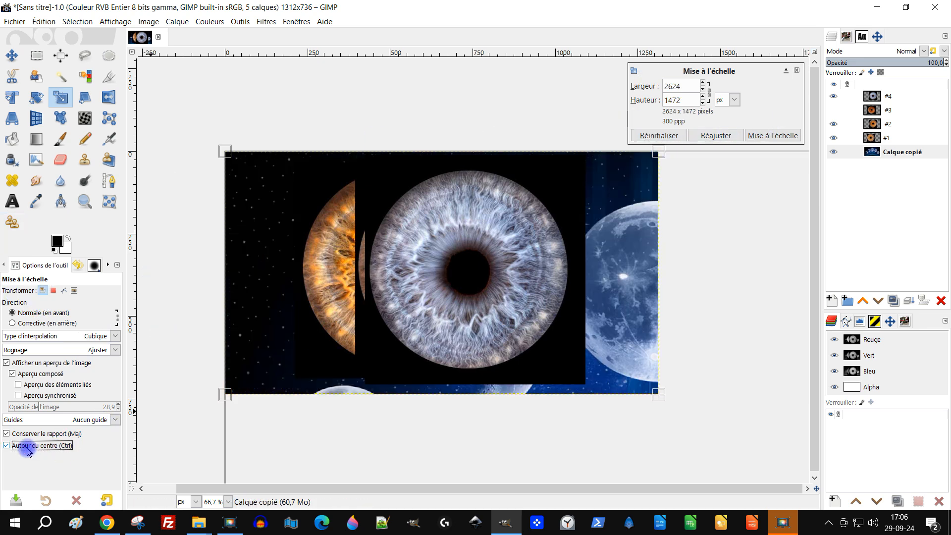
pyautogui.click(652, 134)
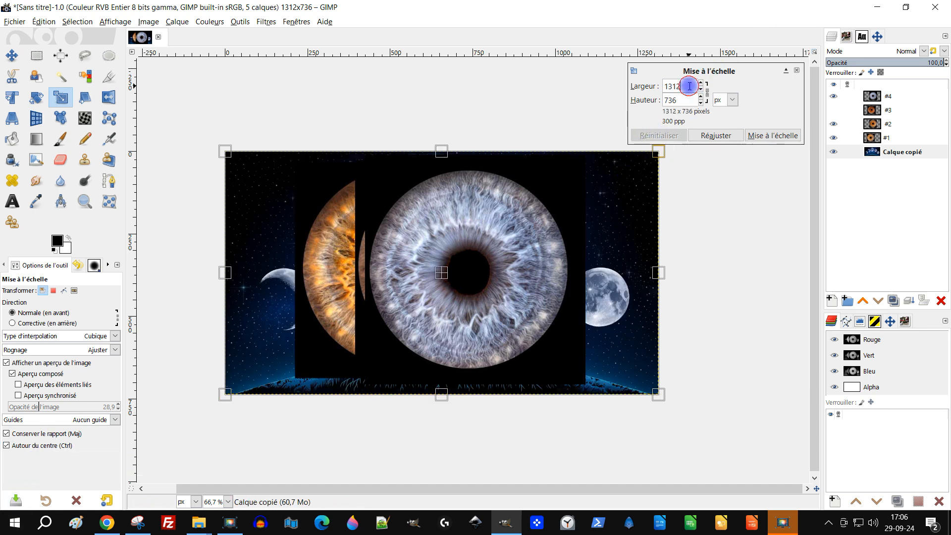
pyautogui.hotkey('ctrl', 'z')
pyautogui.click(760, 137)
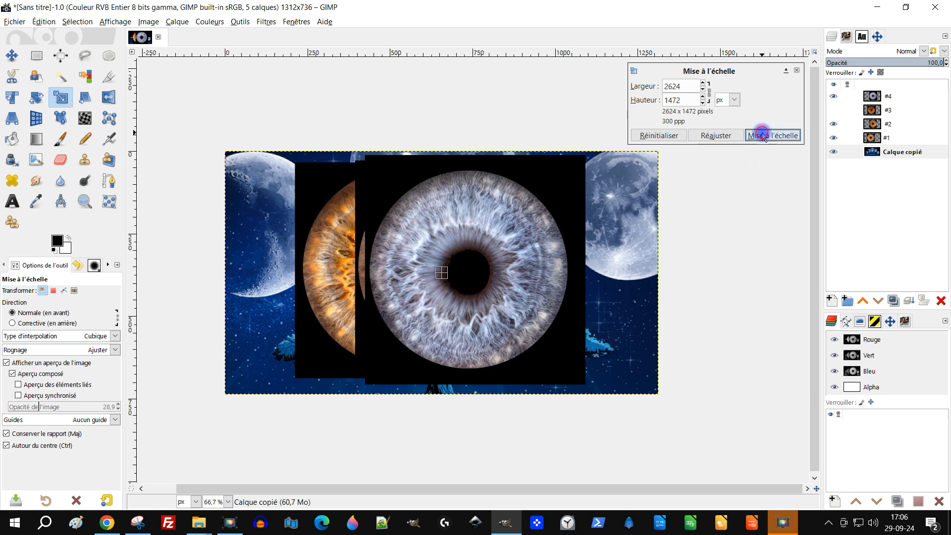
# Step: Fit the canvas to the layers and hide layers #4 and #2
pyautogui.click(153, 24)
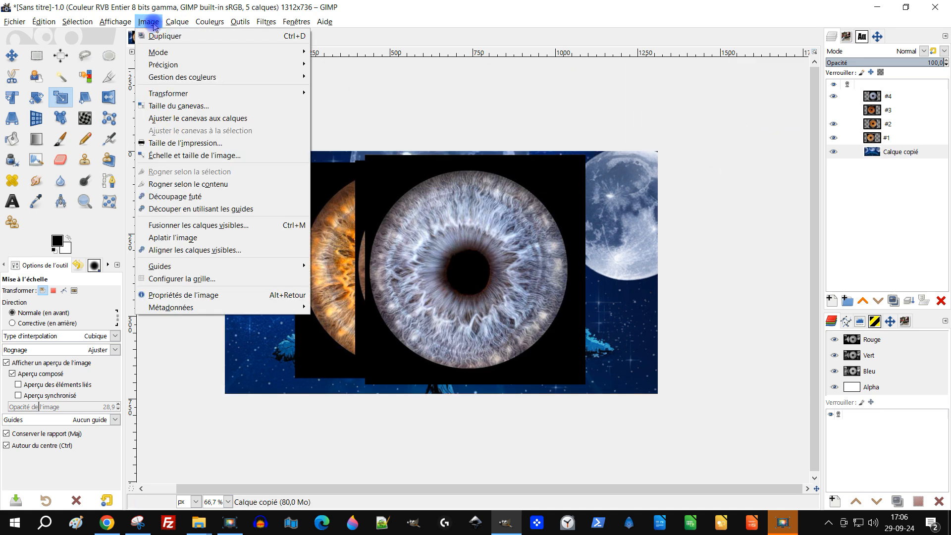
pyautogui.click(245, 121)
pyautogui.scroll(-2, 441, 193)
pyautogui.scroll(1, 441, 193)
pyautogui.scroll(1, 473, 216)
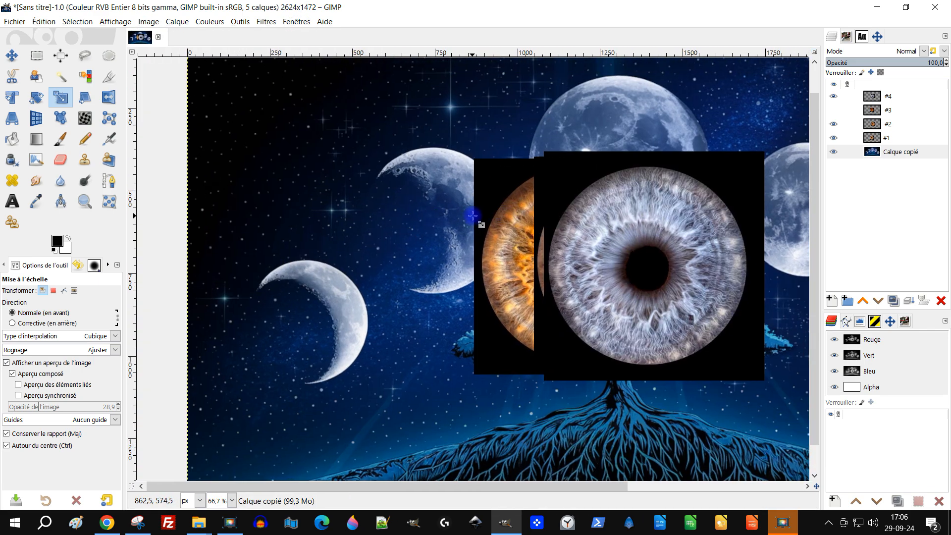
pyautogui.click(834, 96)
pyautogui.click(833, 124)
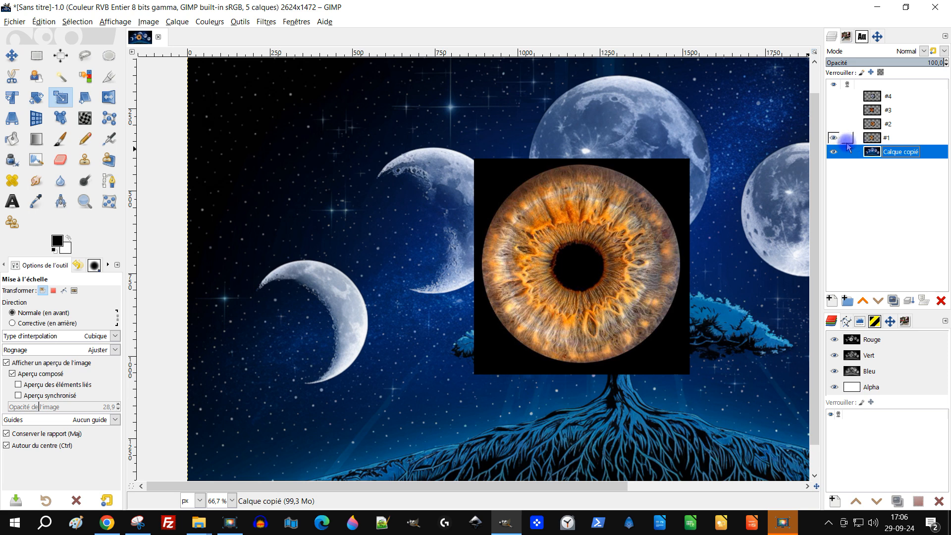
# Step: Compare the four irises by toggling the visibility of layers #1 to #4, finishing with only #1 shown above the background
pyautogui.click(835, 138)
pyautogui.click(835, 137)
pyautogui.moveTo(676, 257); pyautogui.dragTo(626, 255)
pyautogui.click(834, 124)
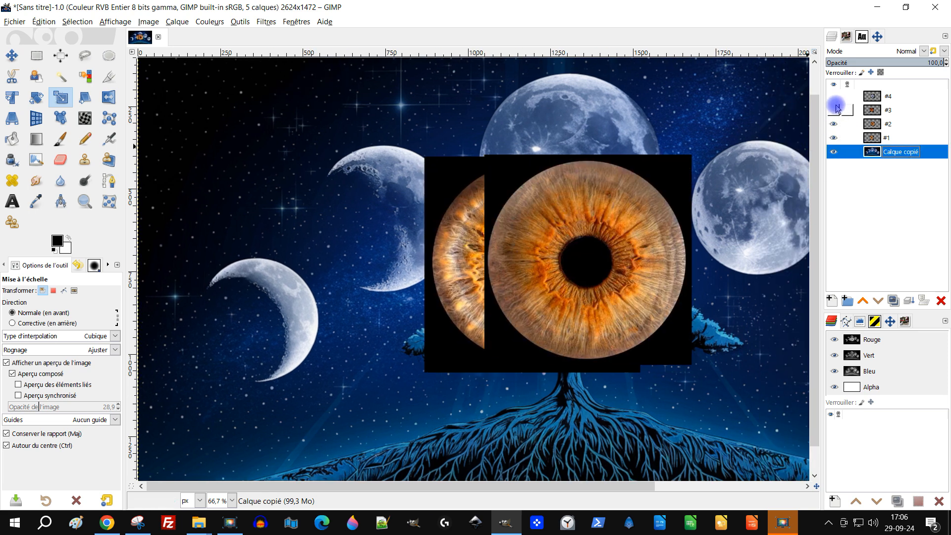
pyautogui.click(837, 107)
pyautogui.click(834, 97)
pyautogui.moveTo(592, 248); pyautogui.dragTo(606, 202)
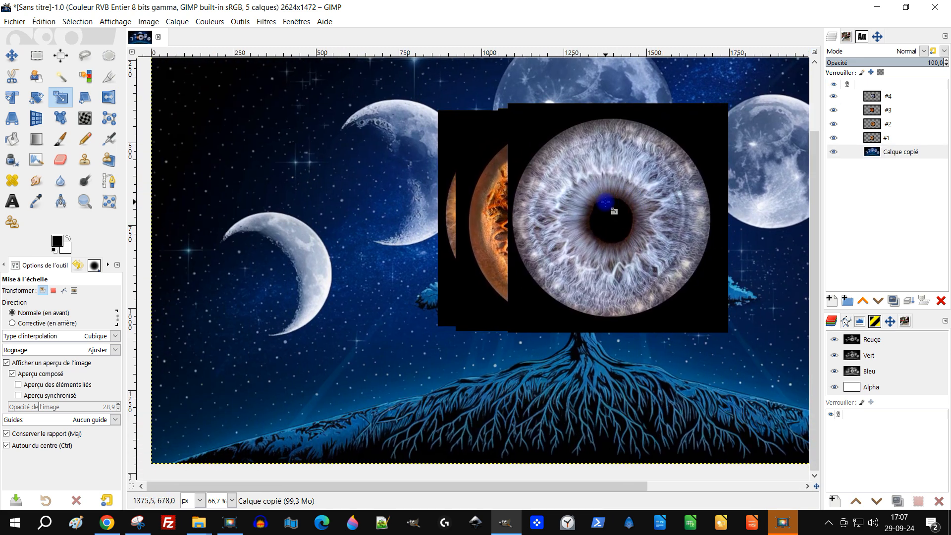
pyautogui.click(834, 96)
pyautogui.click(835, 110)
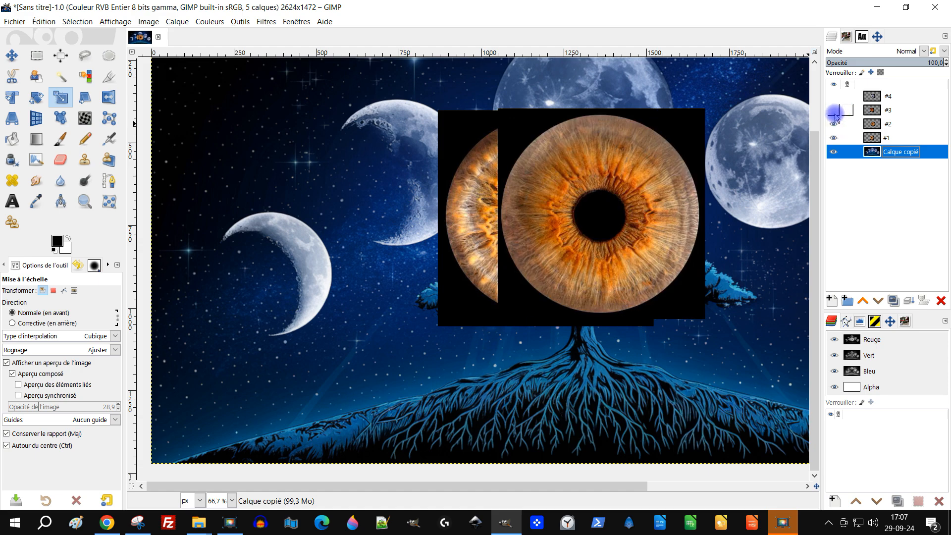
pyautogui.click(834, 110)
pyautogui.click(834, 96)
pyautogui.moveTo(642, 209); pyautogui.dragTo(627, 221)
pyautogui.click(833, 96)
pyautogui.click(834, 110)
pyautogui.click(834, 124)
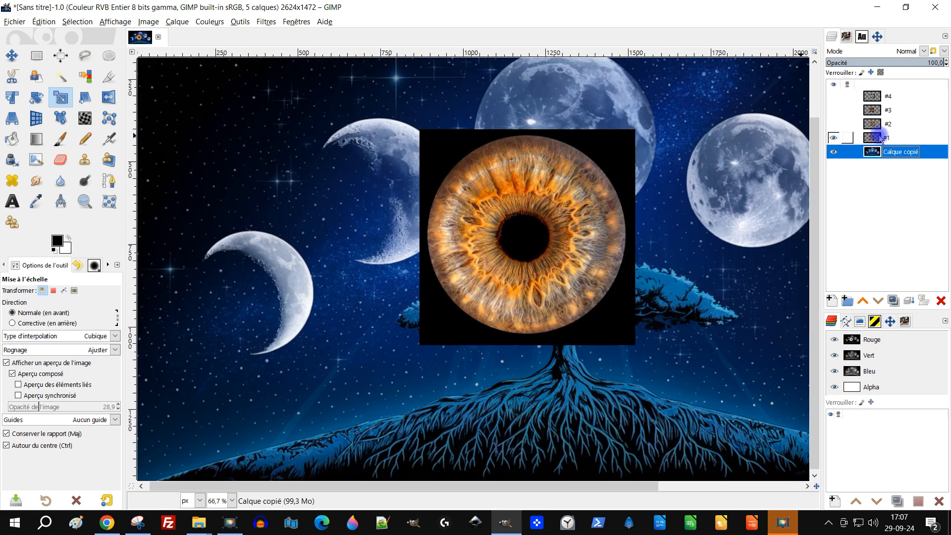
# Step: Move layer #1 over the far-left crescent moon and lower its opacity to about 57.3
pyautogui.press('m')
pyautogui.click(886, 138)
pyautogui.moveTo(627, 187); pyautogui.dragTo(340, 262)
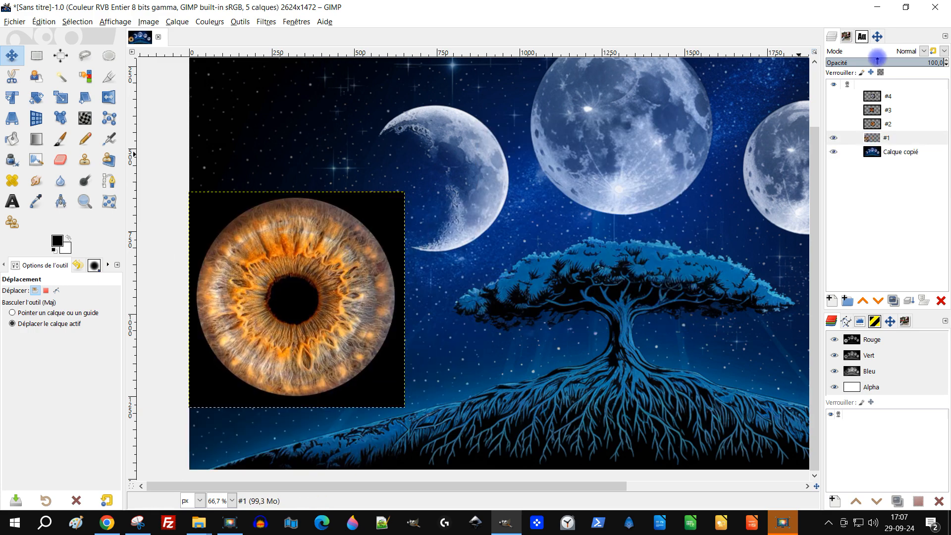
pyautogui.click(894, 60)
pyautogui.moveTo(375, 322); pyautogui.dragTo(484, 314)
pyautogui.moveTo(438, 308); pyautogui.dragTo(458, 299)
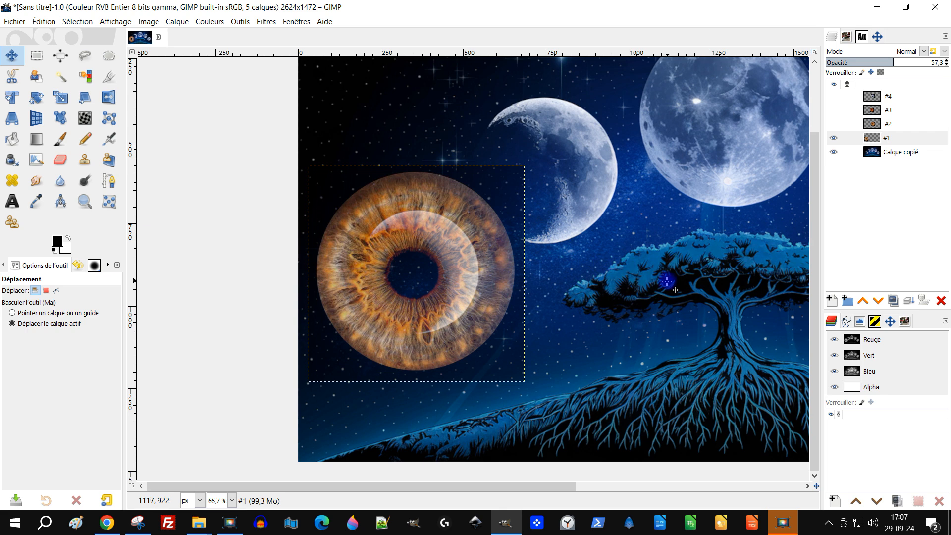
# Step: Scale layer #1 down around its centre to match the crescent moon beneath it, and restore its opacity to 100
pyautogui.moveTo(625, 313); pyautogui.dragTo(540, 270)
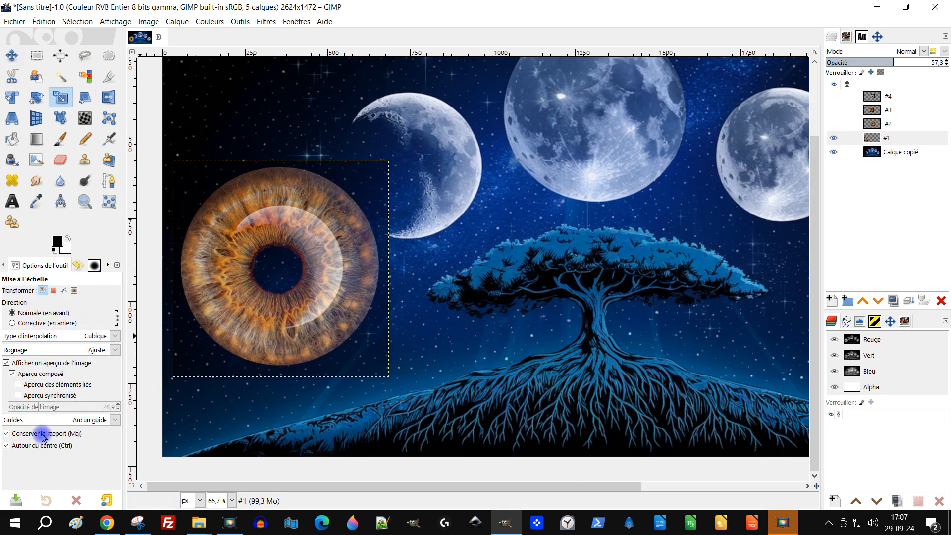
pyautogui.click(278, 268)
pyautogui.moveTo(248, 187); pyautogui.dragTo(269, 224)
pyautogui.click(771, 136)
pyautogui.moveTo(915, 63); pyautogui.dragTo(945, 64)
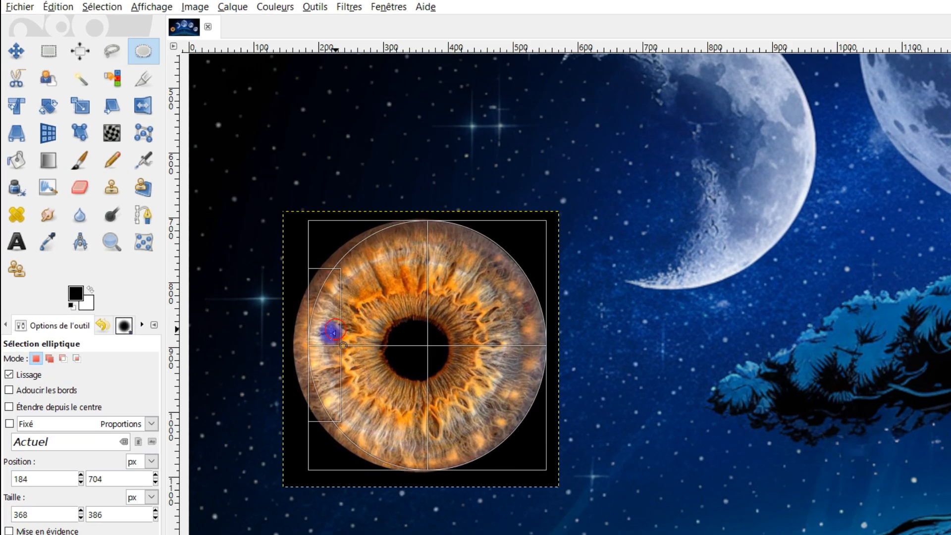
# Step: Fit an elliptical selection of about 390 × 386 px around the iris on layer #1, invert it and delete the black surroundings
pyautogui.moveTo(249, 270); pyautogui.dragTo(243, 274)
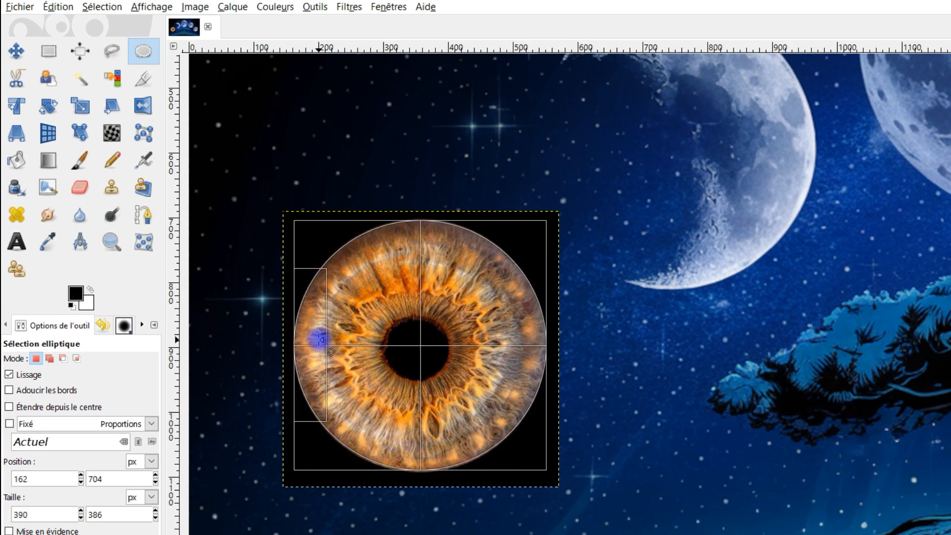
pyautogui.click(103, 7)
pyautogui.click(119, 55)
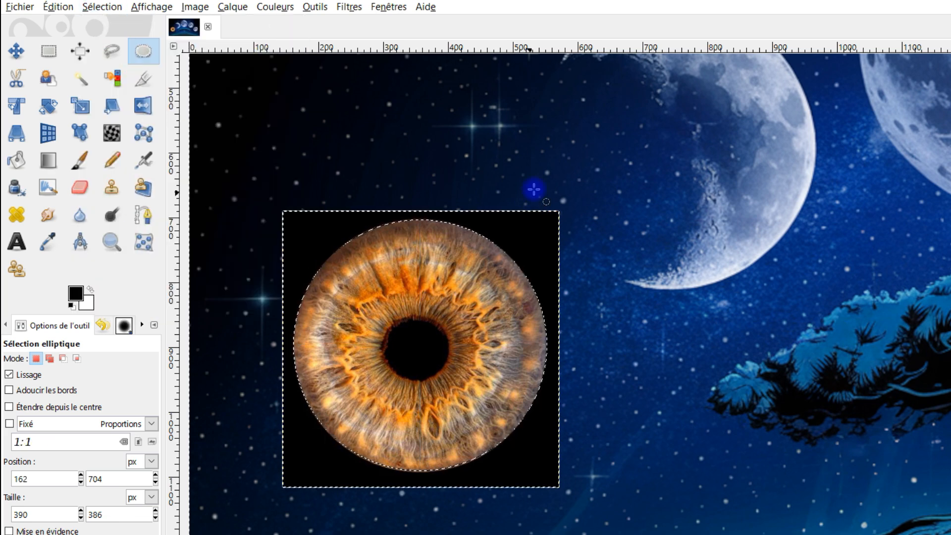
pyautogui.press('Delete')
# Step: Remove the selection and extend layer #1 to the image size
pyautogui.press('r')
pyautogui.hotkey('ctrl', 'shift', 'a')
pyautogui.click(878, 252)
pyautogui.scroll(-3, 844, 323)
pyautogui.scroll(2, 849, 300)
pyautogui.moveTo(943, 308); pyautogui.dragTo(847, 311)
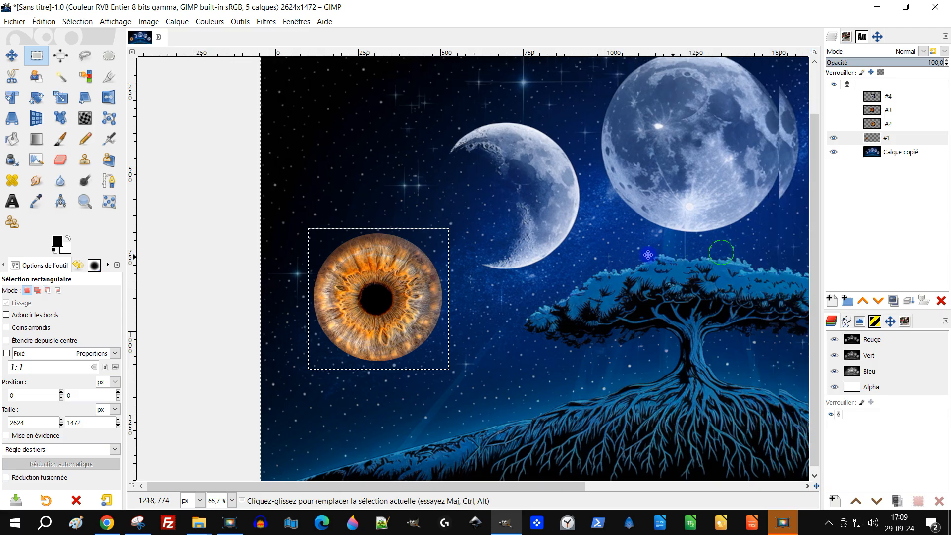
pyautogui.moveTo(647, 255); pyautogui.dragTo(546, 250)
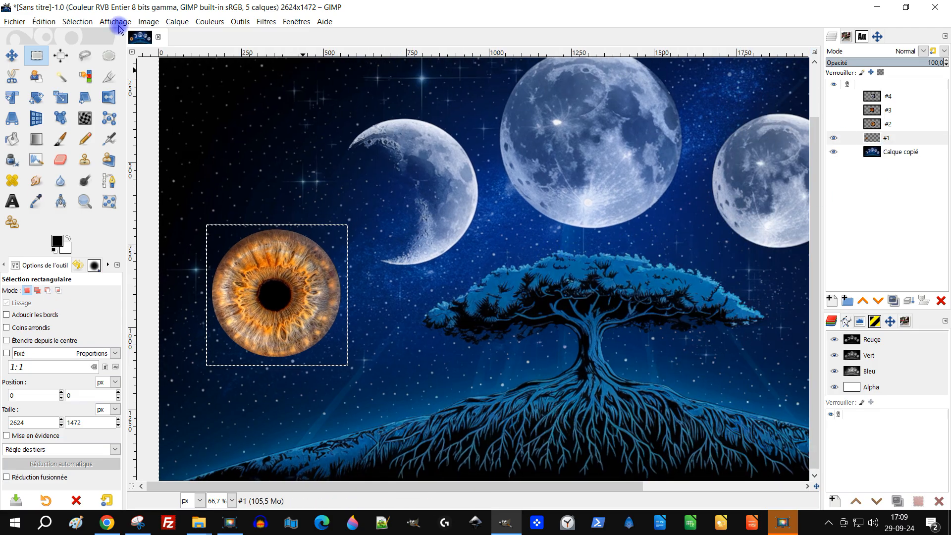
pyautogui.click(75, 22)
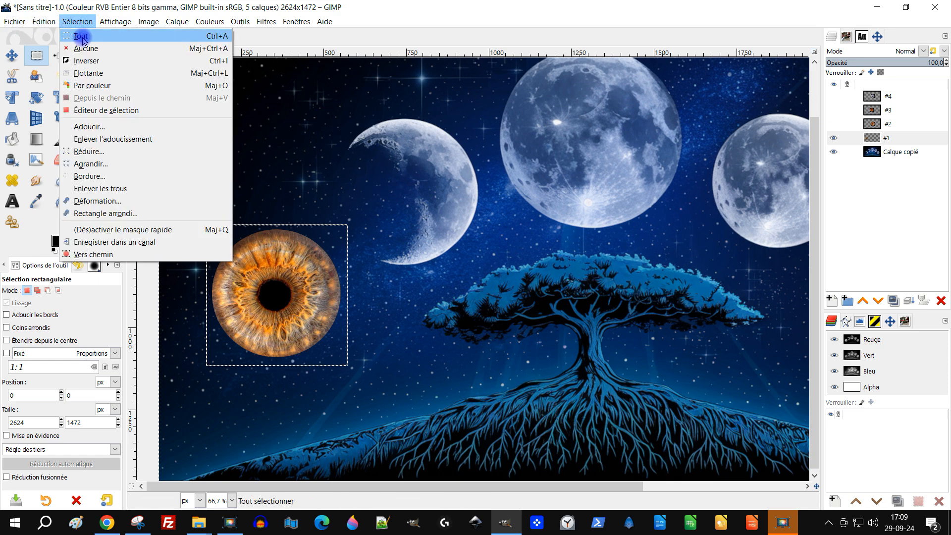
pyautogui.click(83, 50)
pyautogui.rightClick(899, 138)
pyautogui.click(883, 302)
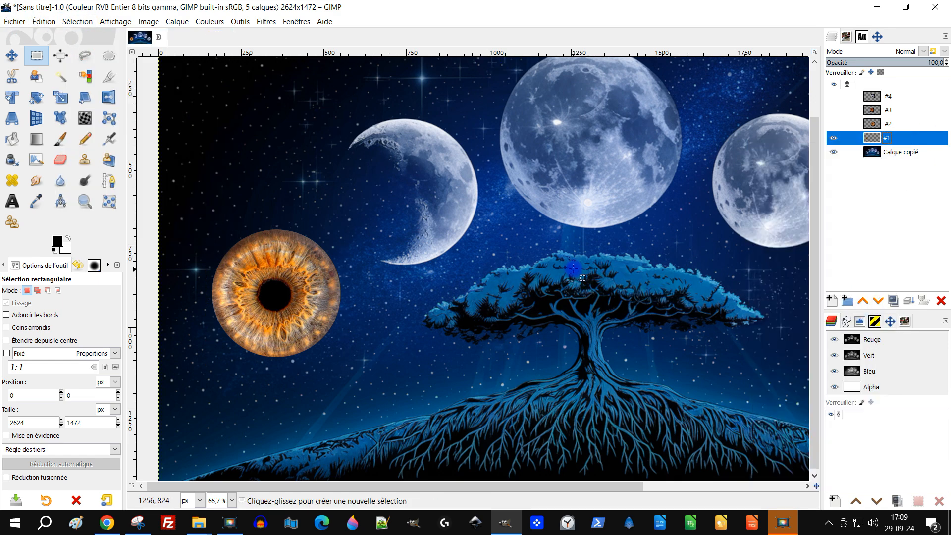
# Step: Show layer #2 and fit an elliptical selection of about 596 × 598 px around its iris
pyautogui.scroll(-1, 572, 270)
pyautogui.click(834, 124)
pyautogui.press('e')
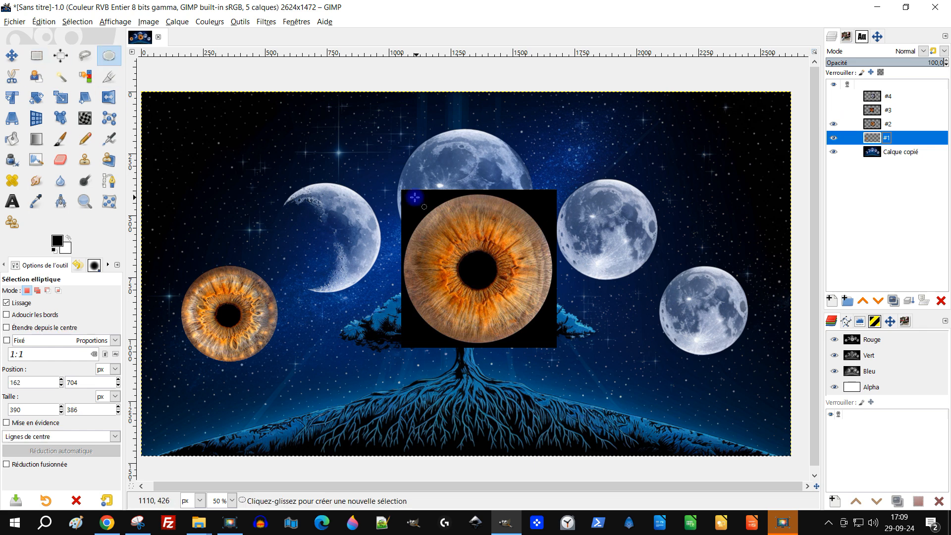
pyautogui.moveTo(405, 196); pyautogui.dragTo(546, 344)
pyautogui.moveTo(467, 203); pyautogui.dragTo(467, 203)
pyautogui.moveTo(525, 256); pyautogui.dragTo(531, 256)
# Step: Invert the selection, delete the black surroundings from layer #2 and remove the selection
pyautogui.click(78, 21)
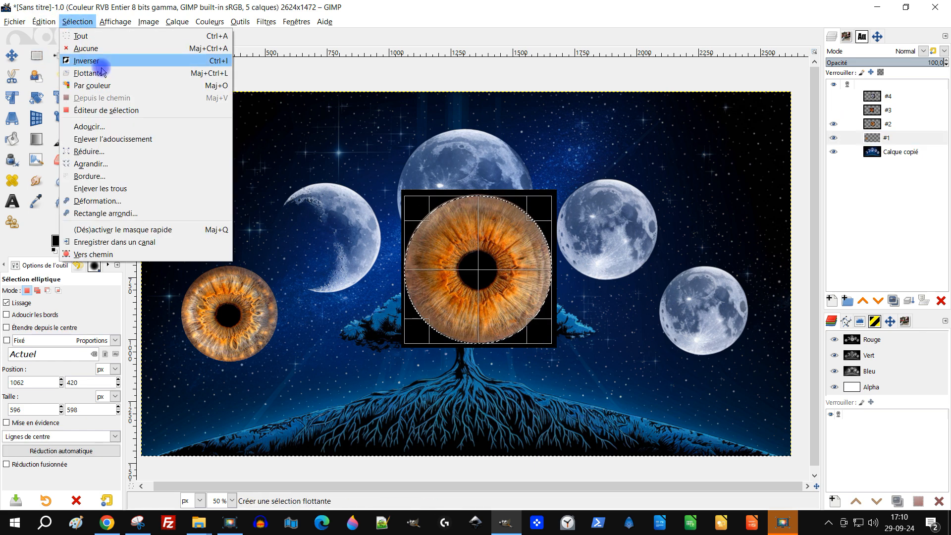
pyautogui.click(99, 64)
pyautogui.click(875, 125)
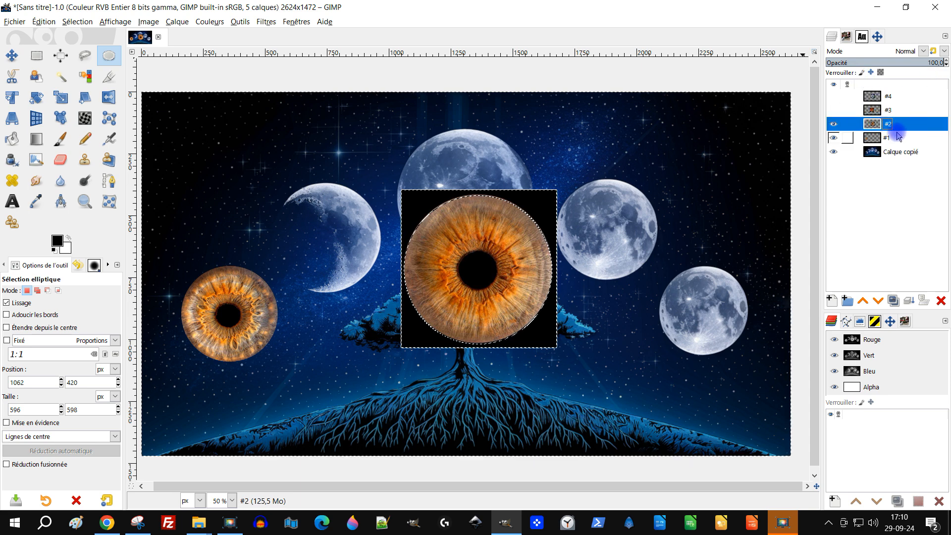
pyautogui.press('Delete')
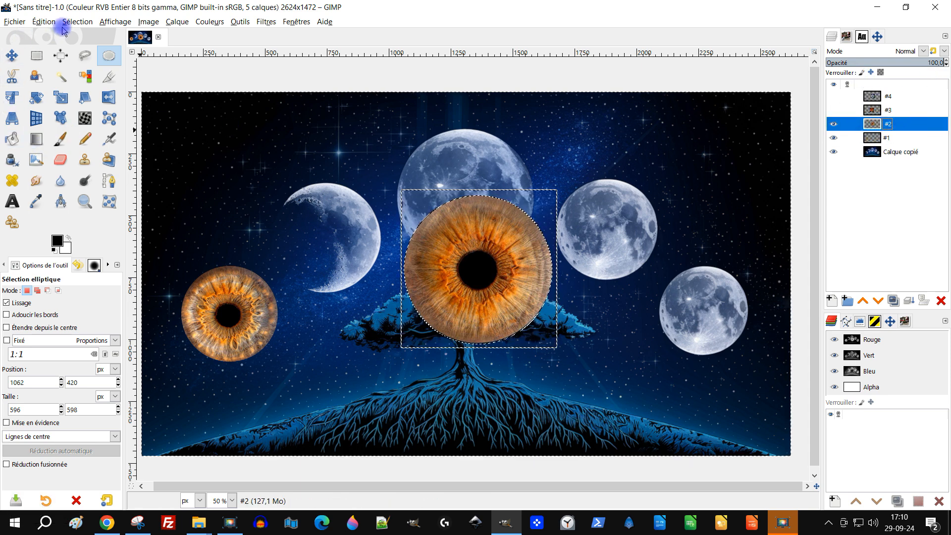
pyautogui.click(67, 22)
pyautogui.click(83, 46)
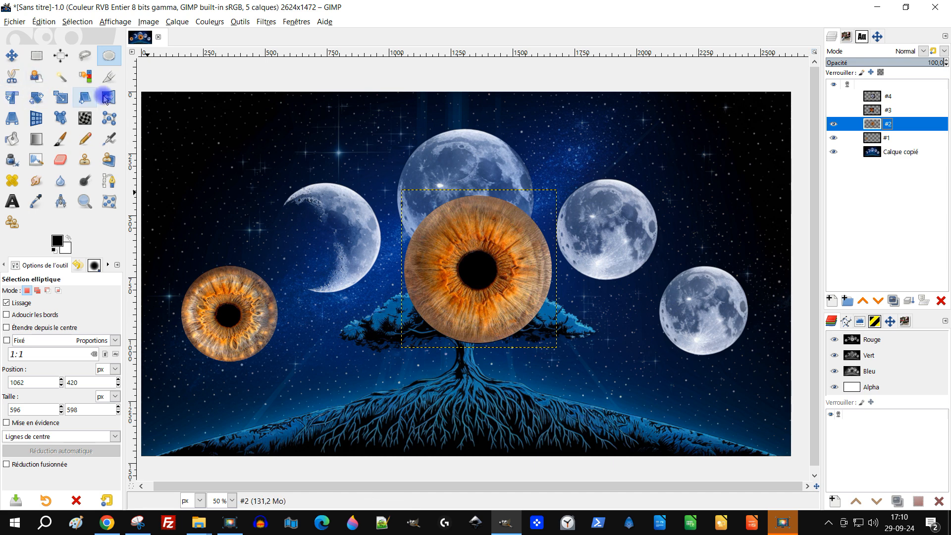
# Step: Scale layer #2 down around its centre and place its iris over the second moon from the left
pyautogui.click(61, 98)
pyautogui.moveTo(448, 221); pyautogui.dragTo(460, 232)
pyautogui.moveTo(486, 279); pyautogui.dragTo(335, 250)
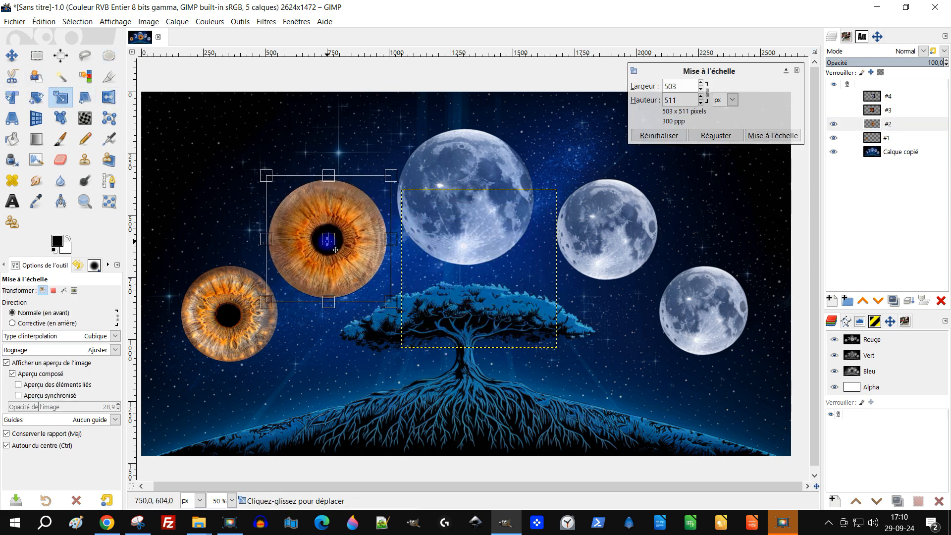
pyautogui.moveTo(393, 305); pyautogui.dragTo(389, 301)
pyautogui.moveTo(330, 245); pyautogui.dragTo(329, 242)
pyautogui.click(905, 176)
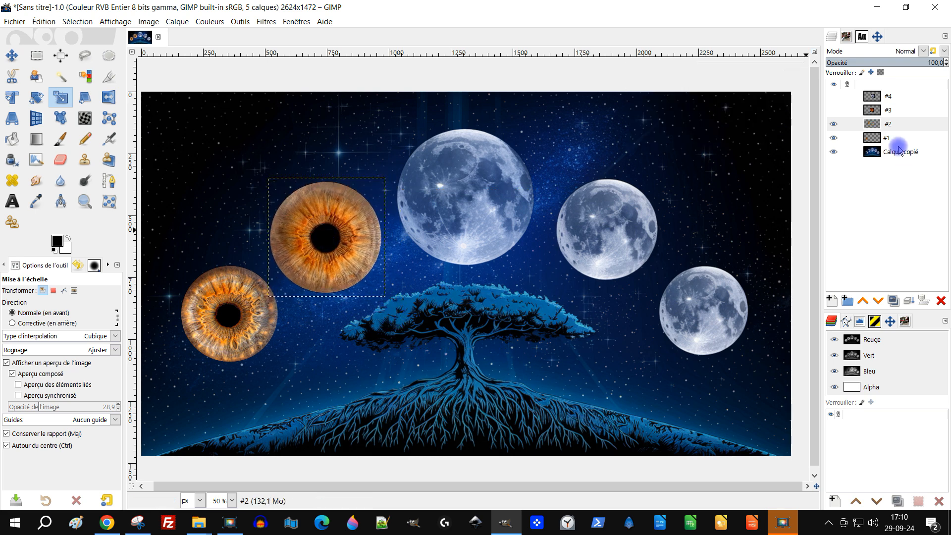
# Step: Extend layer #2 to the image size and show layer #3
pyautogui.rightClick(872, 128)
pyautogui.click(838, 289)
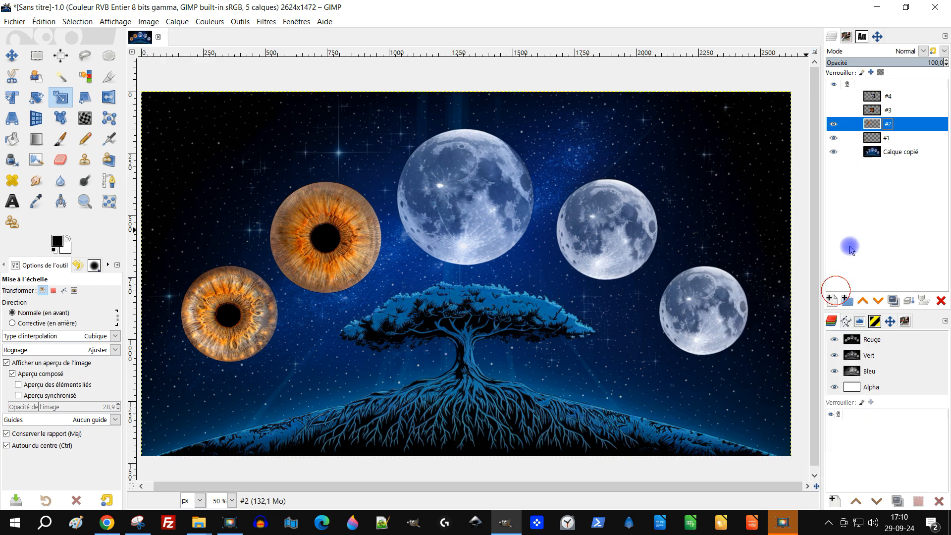
pyautogui.click(834, 110)
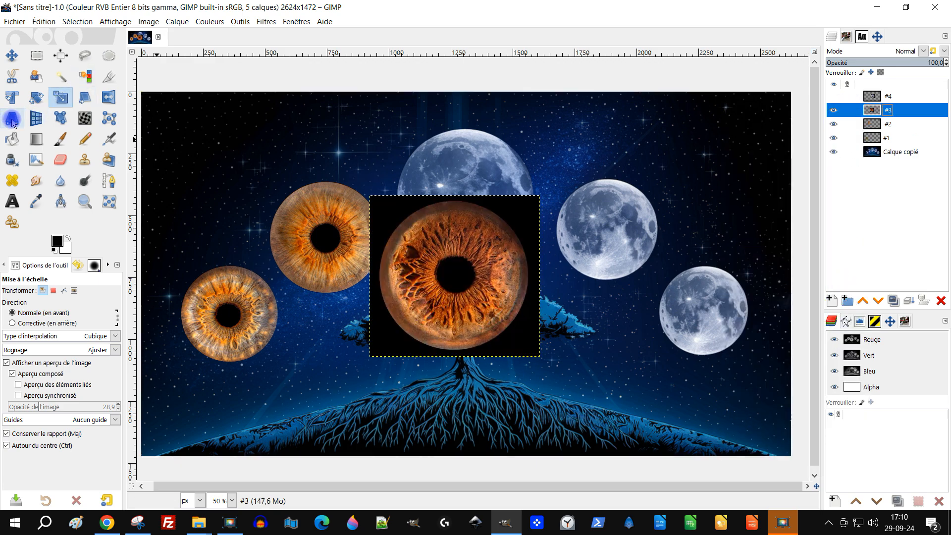
# Step: Fit an elliptical selection of about 602 × 594 px around the iris on layer #3
pyautogui.press('e')
pyautogui.moveTo(380, 203); pyautogui.dragTo(529, 347)
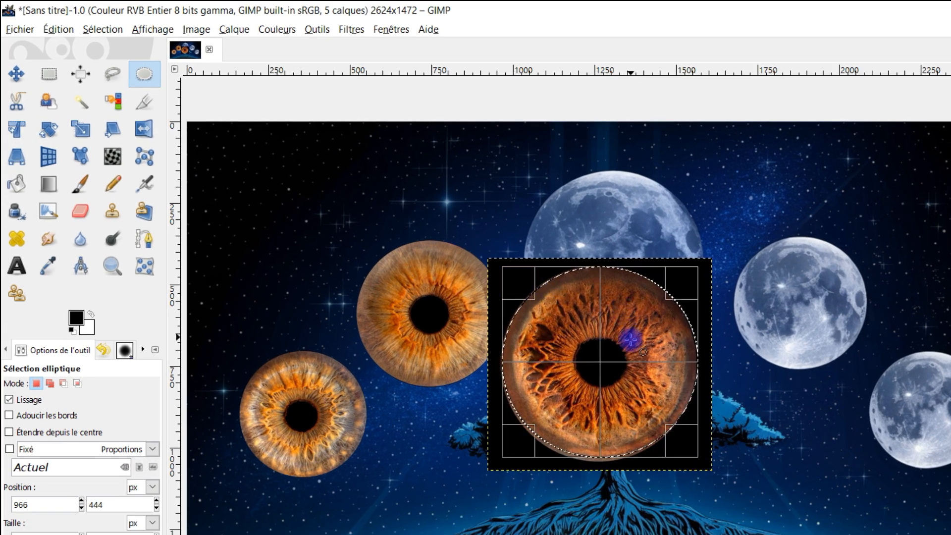
pyautogui.moveTo(584, 451); pyautogui.dragTo(584, 455)
# Step: Invert the selection, delete the black surroundings from layer #3 and remove the selection
pyautogui.click(102, 29)
pyautogui.click(114, 78)
pyautogui.press('Delete')
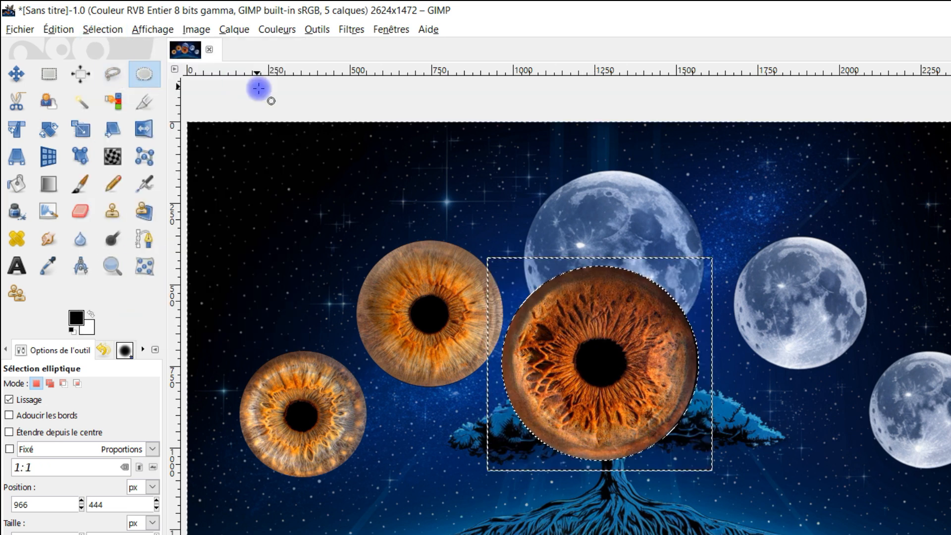
pyautogui.click(105, 30)
pyautogui.click(112, 62)
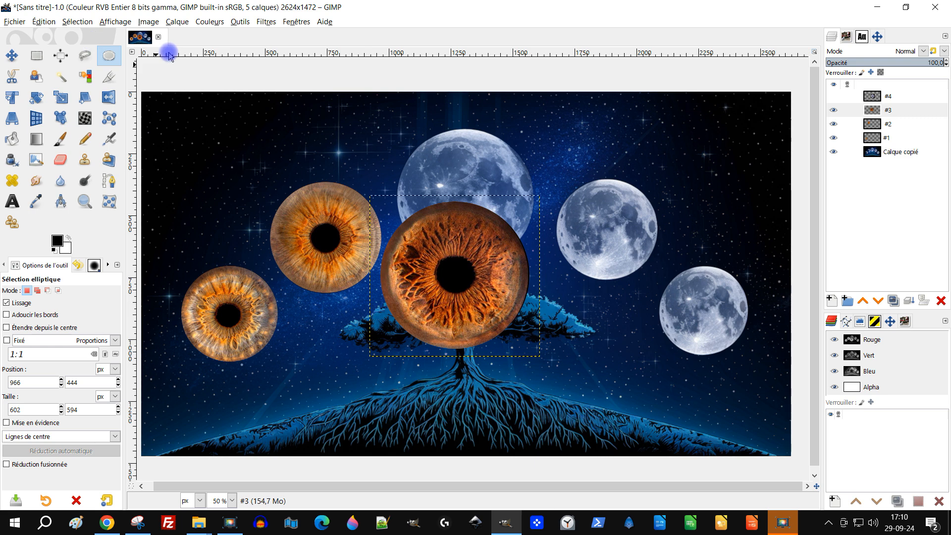
# Step: Scale layer #3 down around its centre and place its iris over the second moon from the right
pyautogui.click(61, 98)
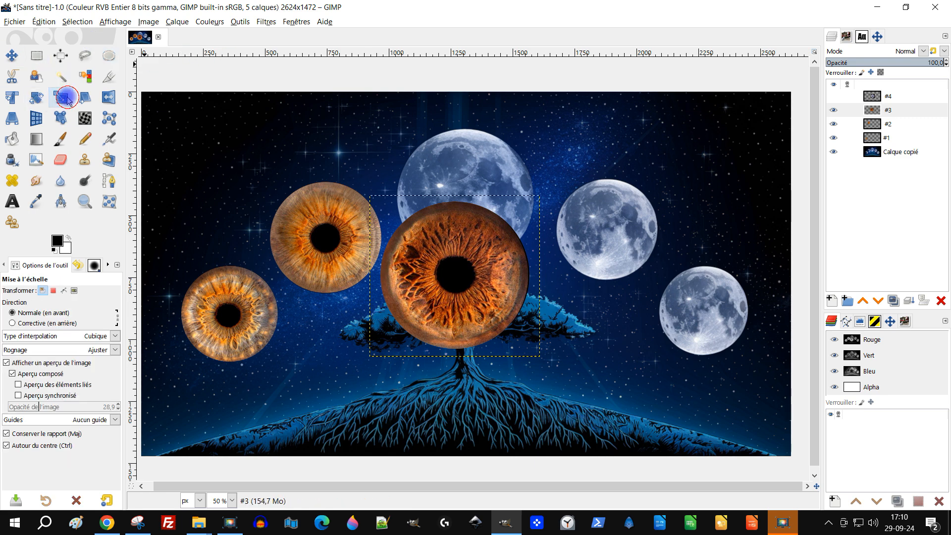
pyautogui.click(478, 233)
pyautogui.moveTo(464, 282); pyautogui.dragTo(614, 234)
pyautogui.moveTo(696, 303); pyautogui.dragTo(671, 288)
pyautogui.click(773, 135)
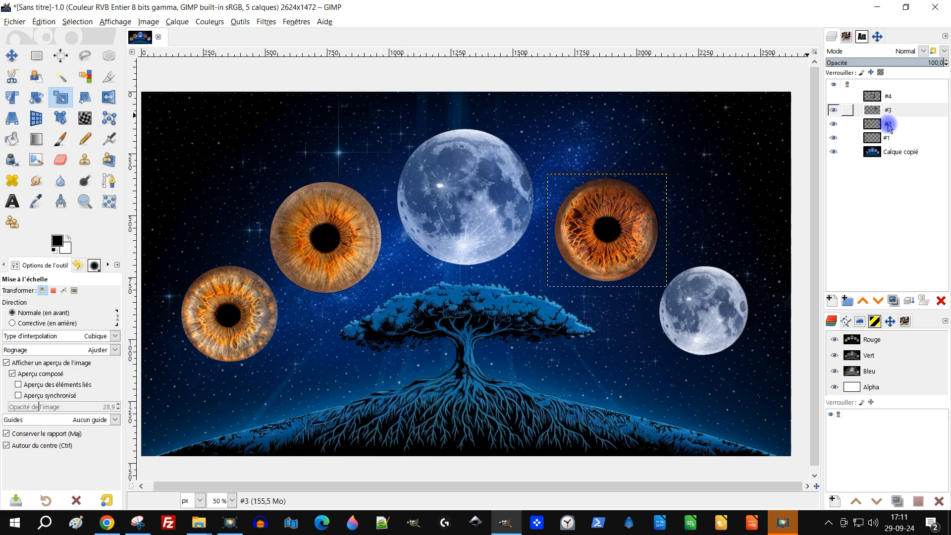
# Step: Extend layer #3 to the image size and show layer #4
pyautogui.rightClick(874, 111)
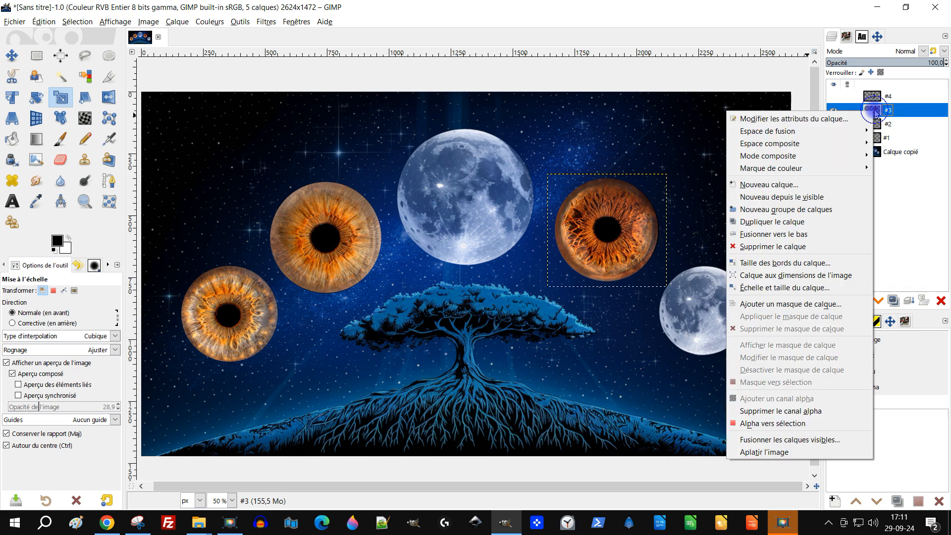
pyautogui.click(822, 283)
pyautogui.click(875, 97)
pyautogui.click(833, 98)
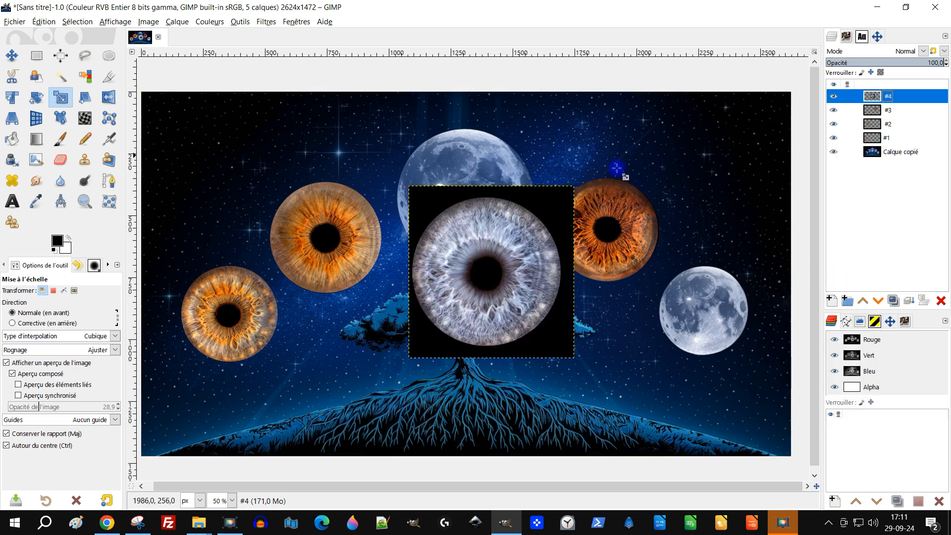
pyautogui.hotkey('shift', 'c')
pyautogui.moveTo(413, 189); pyautogui.dragTo(545, 339)
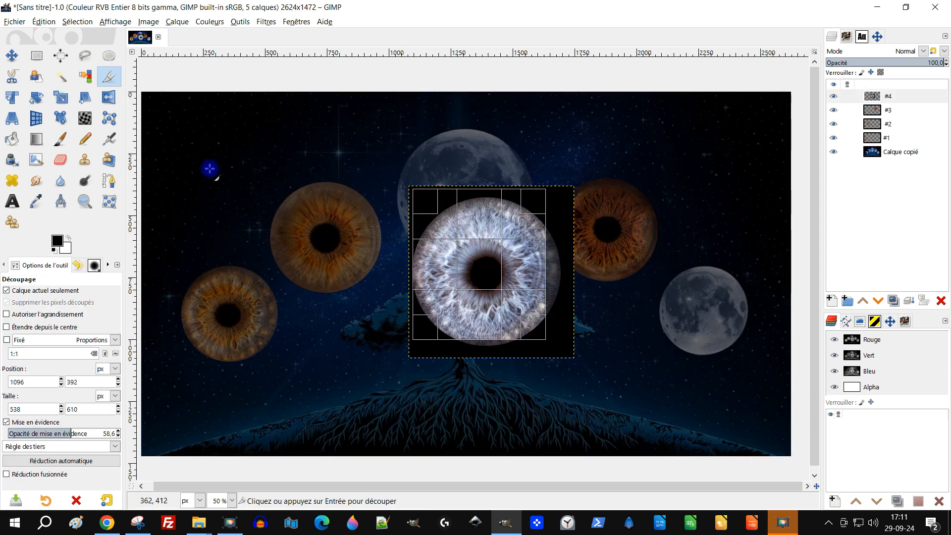
pyautogui.press('Escape')
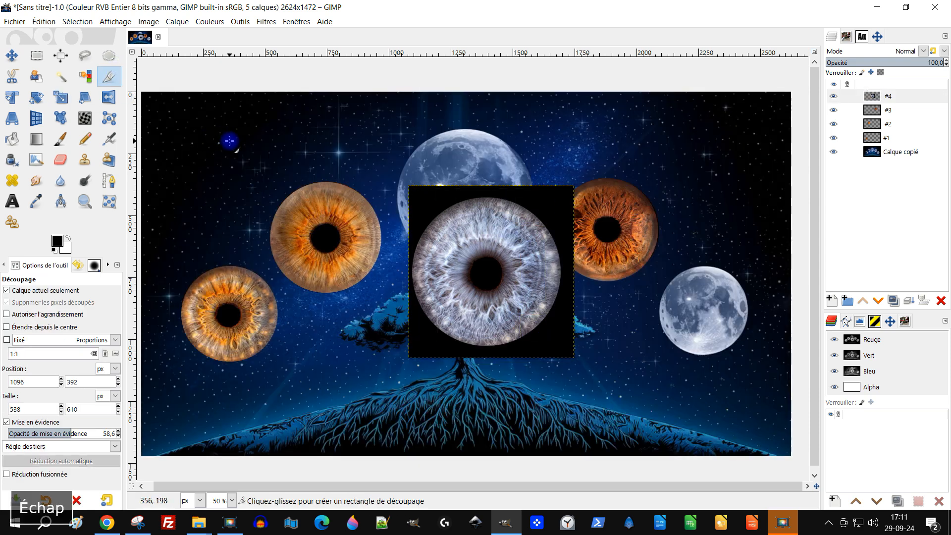
# Step: Select the iris on layer #4 with an ellipse of about 604 × 582 px and delete its black surroundings, leaving no selection
pyautogui.click(107, 64)
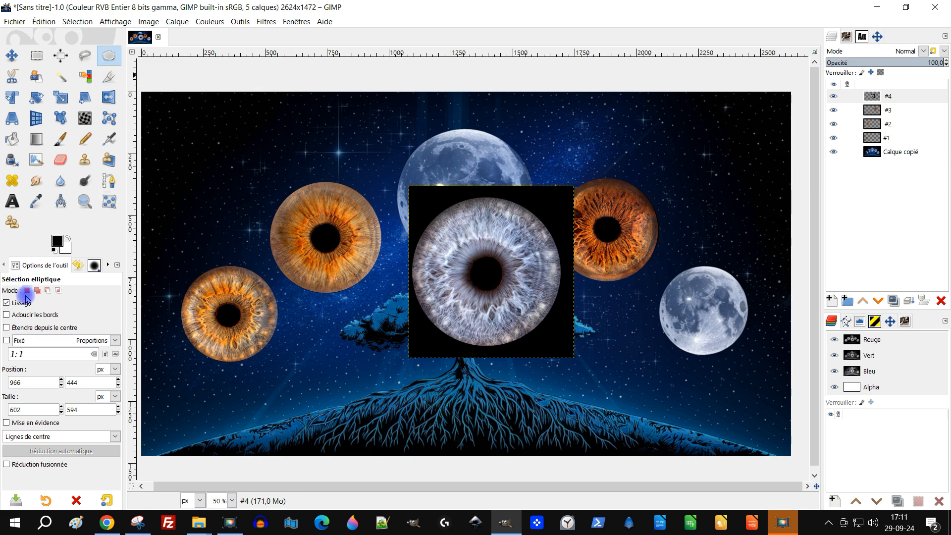
pyautogui.moveTo(422, 208)
pyautogui.mouseDown()
pyautogui.moveTo(569, 346)
pyautogui.moveTo(419, 213)
pyautogui.mouseUp()
pyautogui.click(75, 21)
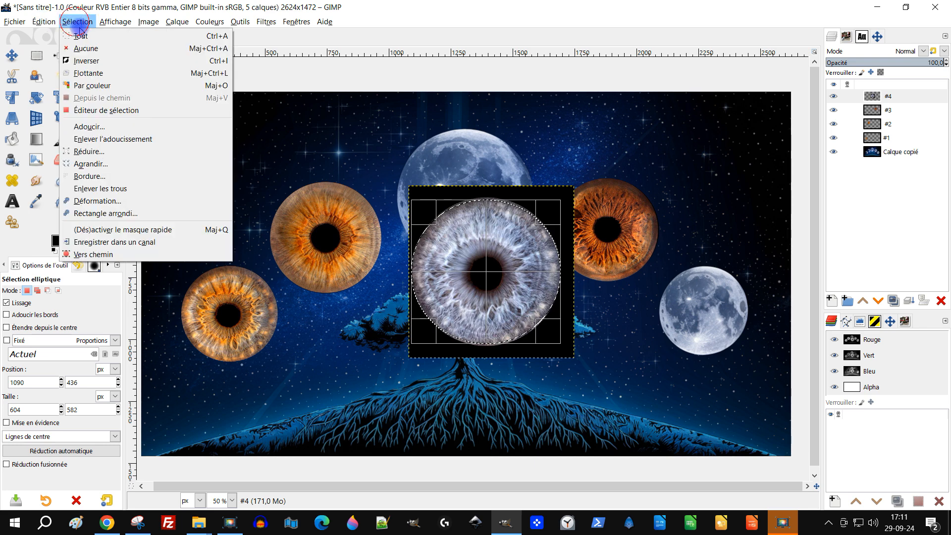
pyautogui.click(86, 60)
pyautogui.press('Delete')
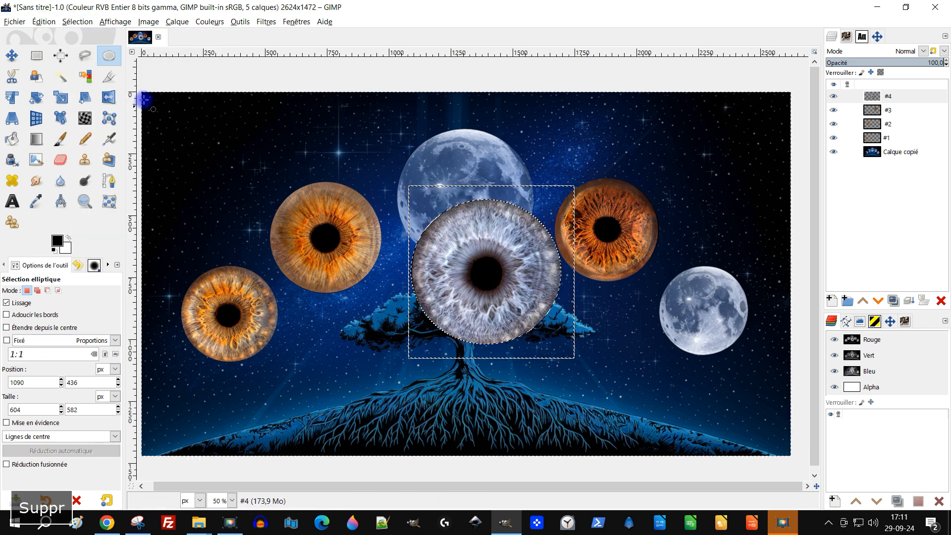
pyautogui.click(77, 22)
pyautogui.click(79, 52)
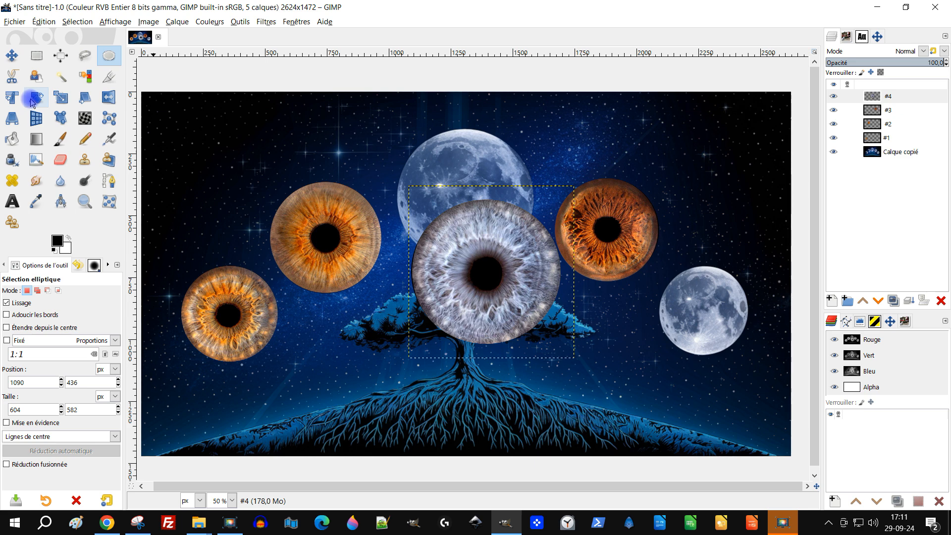
# Step: Scale layer #4 to about 412 × 429 px over the rightmost moon and extend the layer to the image size
pyautogui.click(71, 99)
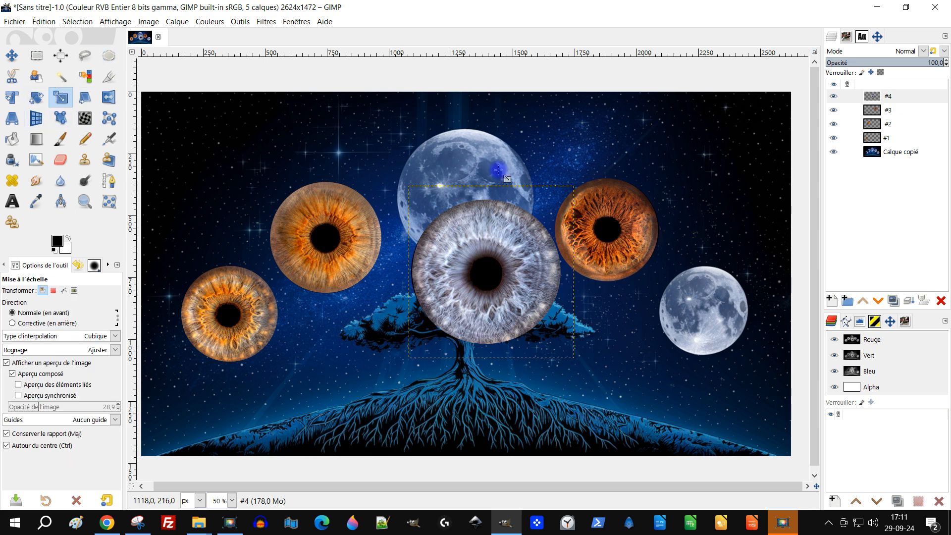
pyautogui.click(504, 293)
pyautogui.moveTo(490, 278); pyautogui.dragTo(720, 316)
pyautogui.moveTo(791, 395); pyautogui.dragTo(756, 361)
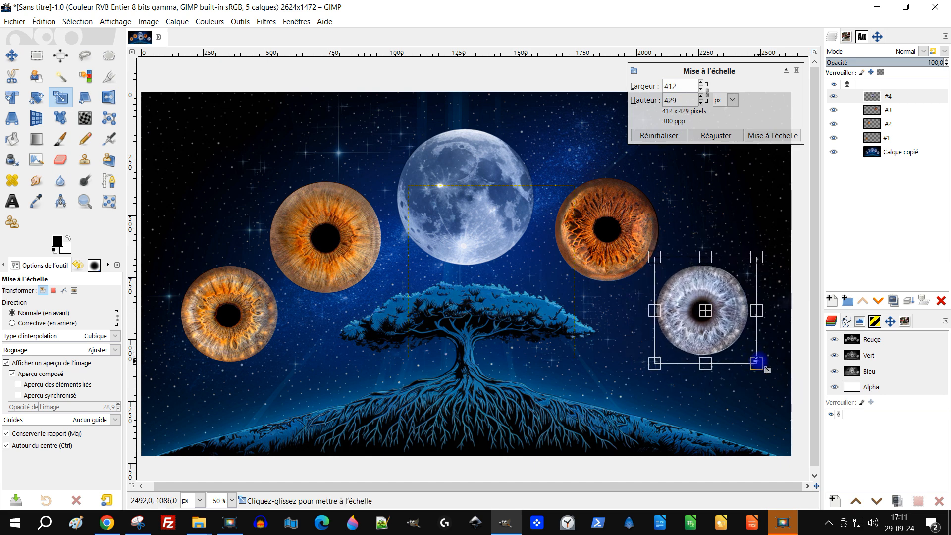
pyautogui.click(785, 135)
pyautogui.rightClick(872, 97)
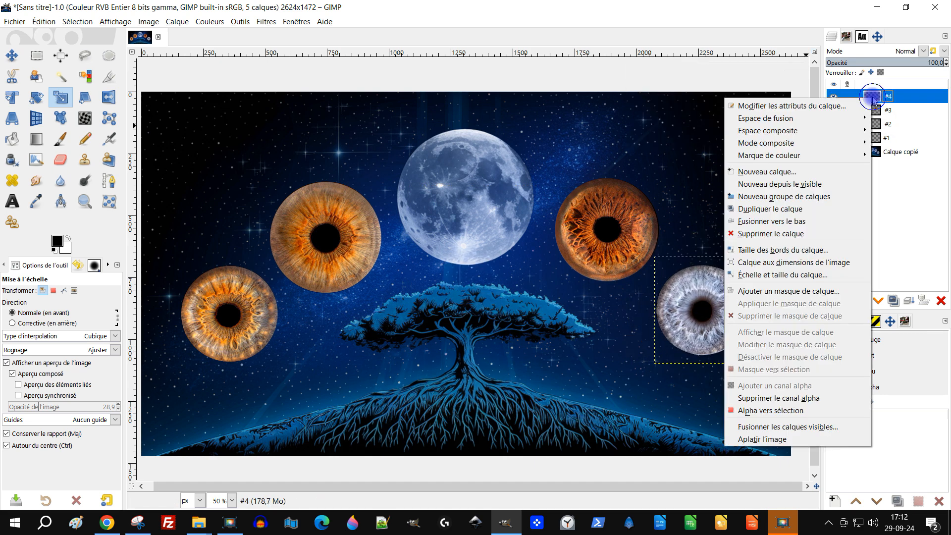
pyautogui.click(825, 261)
# Step: Check the fit of layer #4 over its moon by lowering its opacity to 69, and restore it to 100
pyautogui.click(908, 64)
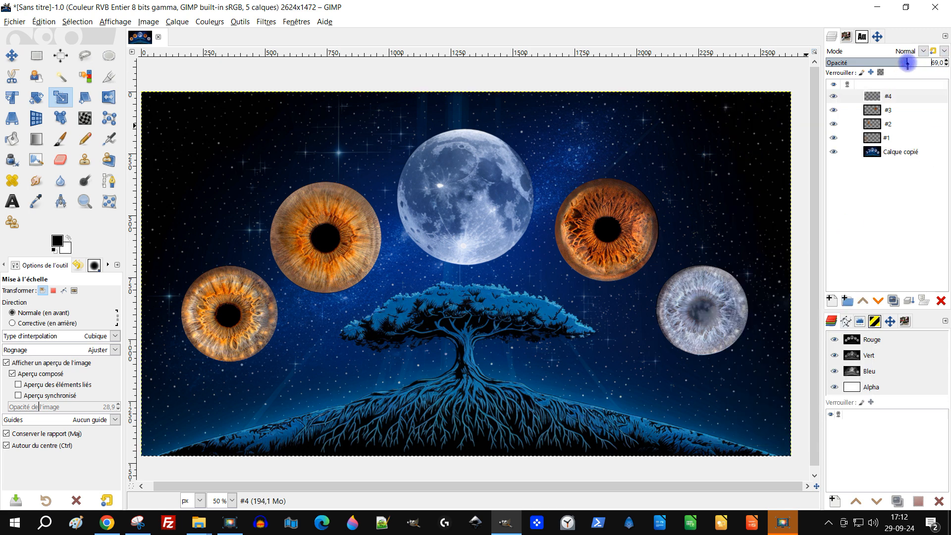
pyautogui.moveTo(907, 63); pyautogui.dragTo(946, 58)
pyautogui.moveTo(534, 315)
pyautogui.mouseDown()
pyautogui.moveTo(508, 324)
pyautogui.moveTo(513, 336)
pyautogui.moveTo(542, 310)
pyautogui.mouseUp()
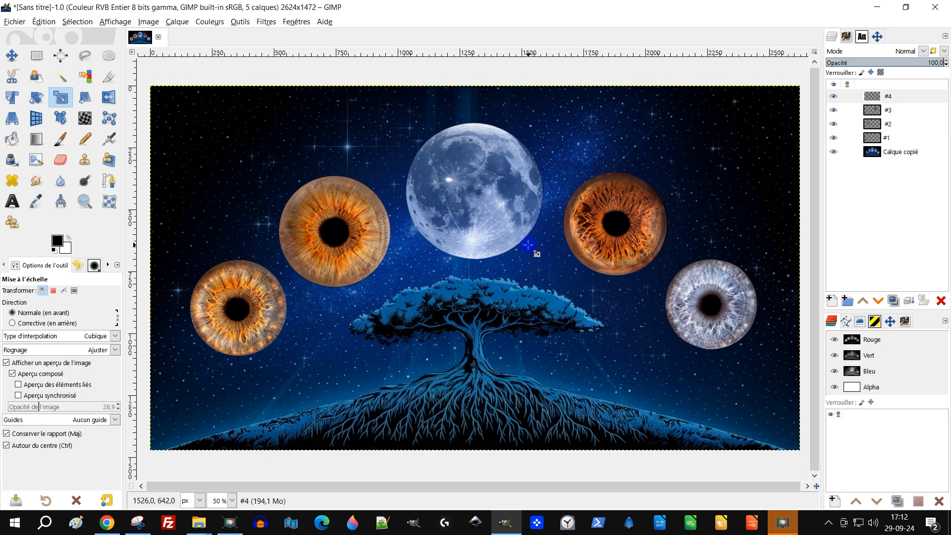
# Step: Save the image as projet1.xcf in a subfolder of the 2024 folder
pyautogui.hotkey('ctrl', 's')
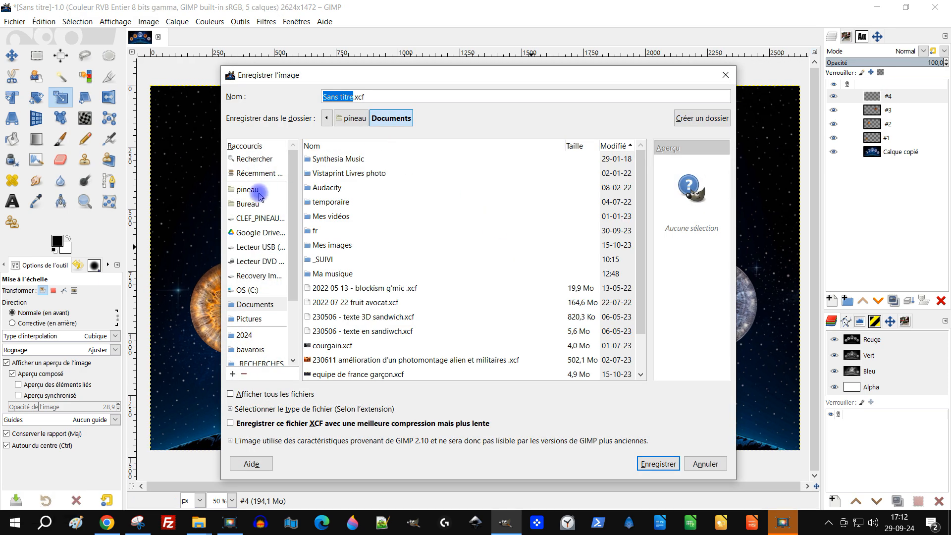
pyautogui.click(253, 336)
pyautogui.doubleClick(351, 373)
pyautogui.press('Return')
pyautogui.write('projet1')
pyautogui.press('Return')
# Step: Create a layer group above layer #4 and name it GC iris
pyautogui.moveTo(696, 156); pyautogui.dragTo(701, 163)
pyautogui.click(887, 97)
pyautogui.click(847, 301)
pyautogui.doubleClick(899, 96)
pyautogui.write('GC iris')
# Step: Move layers #4, #3, #2 and #1 into the GC iris group, keeping their order
pyautogui.click(872, 113)
pyautogui.moveTo(872, 113); pyautogui.dragTo(873, 98)
pyautogui.moveTo(873, 125); pyautogui.dragTo(880, 115)
pyautogui.moveTo(873, 139); pyautogui.dragTo(880, 128)
pyautogui.moveTo(873, 153); pyautogui.dragTo(880, 143)
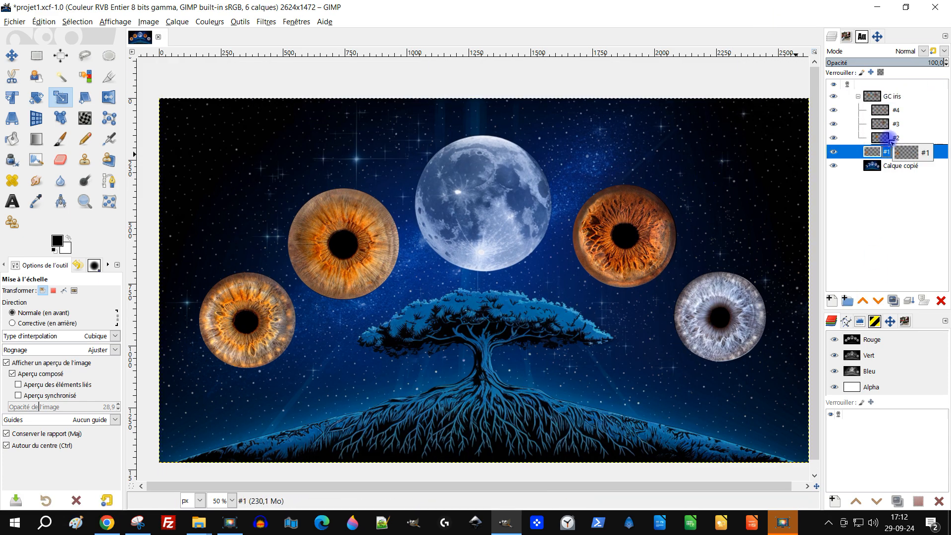
# Step: Turn the alpha of layer #1 into a selection around its iris
pyautogui.scroll(2, 293, 396)
pyautogui.scroll(-3, 297, 376)
pyautogui.scroll(2, 278, 228)
pyautogui.moveTo(269, 219); pyautogui.dragTo(243, 252)
pyautogui.rightClick(884, 147)
pyautogui.click(819, 466)
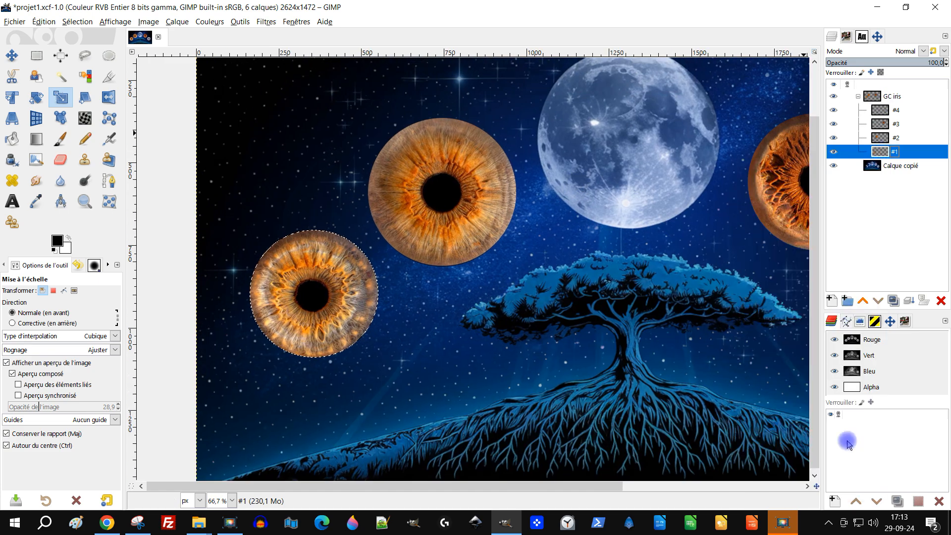
# Step: Try a white layer mask on the GC iris group and delete it
pyautogui.rightClick(877, 98)
pyautogui.click(824, 300)
pyautogui.click(828, 407)
pyautogui.rightClick(892, 97)
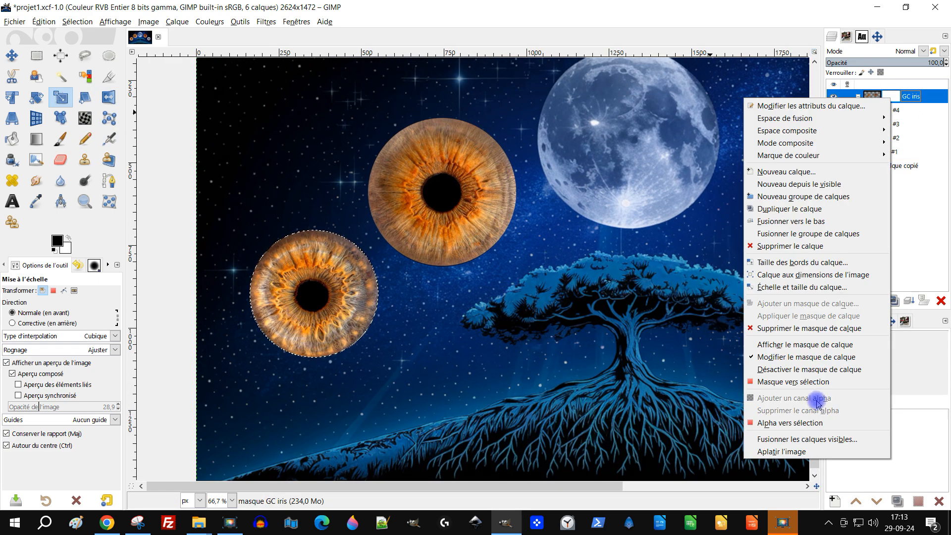
pyautogui.click(820, 329)
# Step: Add a black, fully transparent layer mask to the GC iris group
pyautogui.rightClick(876, 97)
pyautogui.click(806, 301)
pyautogui.click(768, 284)
pyautogui.click(815, 404)
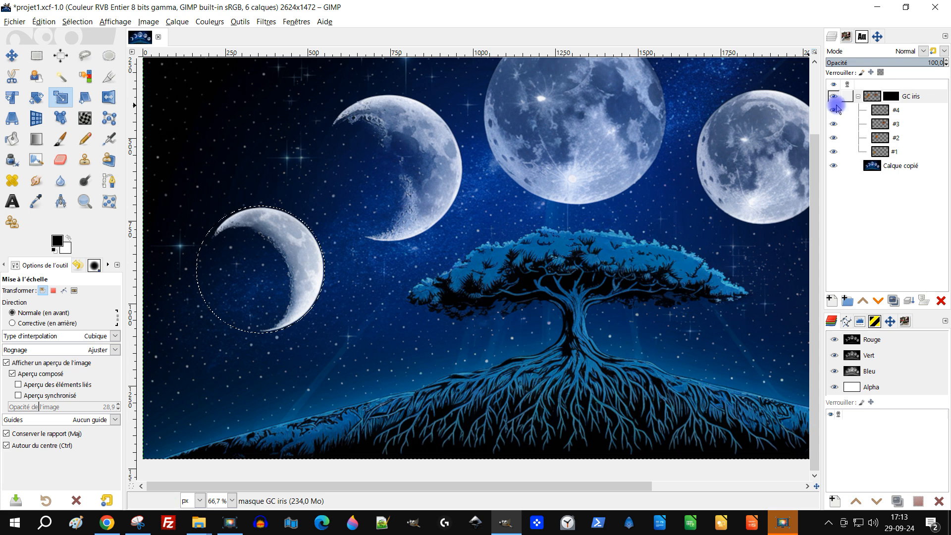
# Step: Paint on the group mask inside the selection with the Smoke brush at size 168 to reveal the iris of layer #1
pyautogui.click(36, 138)
pyautogui.moveTo(259, 267); pyautogui.dragTo(265, 367)
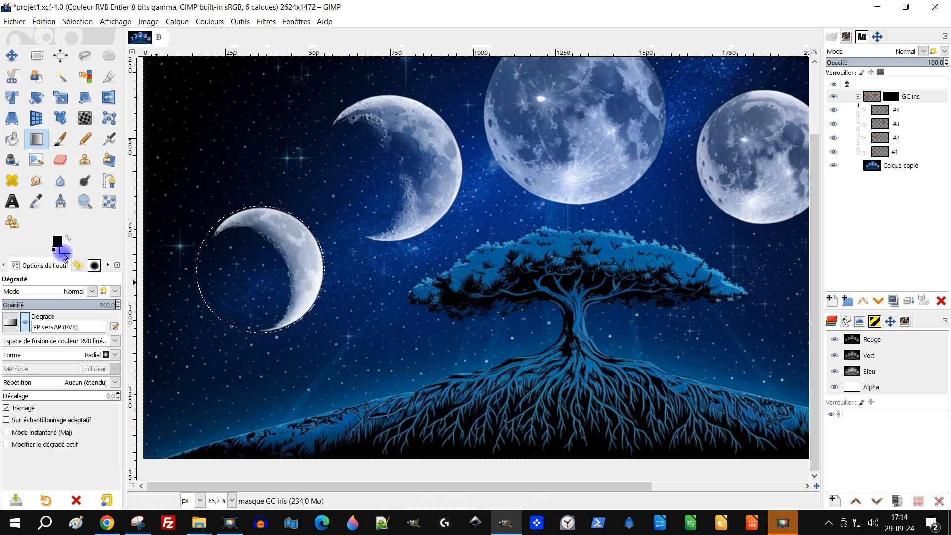
pyautogui.click(60, 139)
pyautogui.click(76, 386)
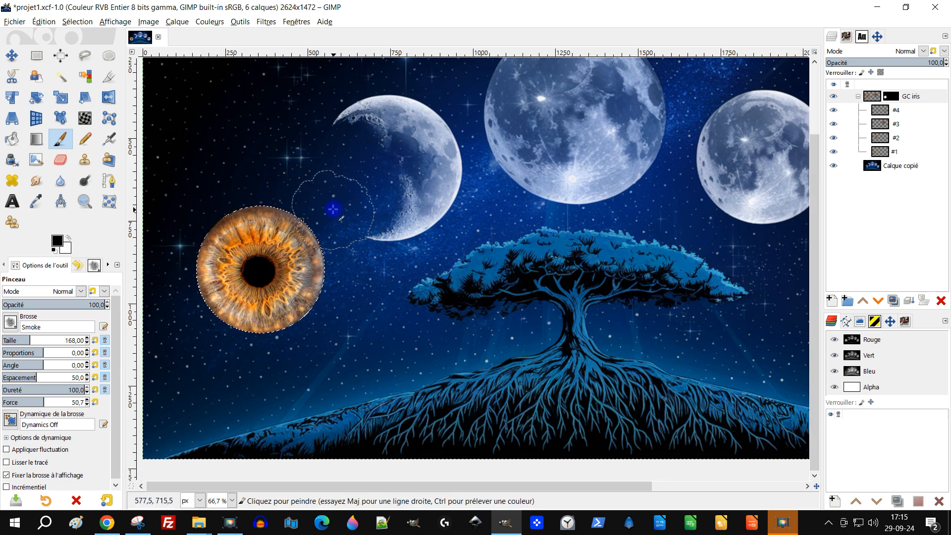
# Step: Turn the alpha of layer #2 into a selection and paint on the group mask to reveal its iris
pyautogui.rightClick(884, 137)
pyautogui.click(792, 454)
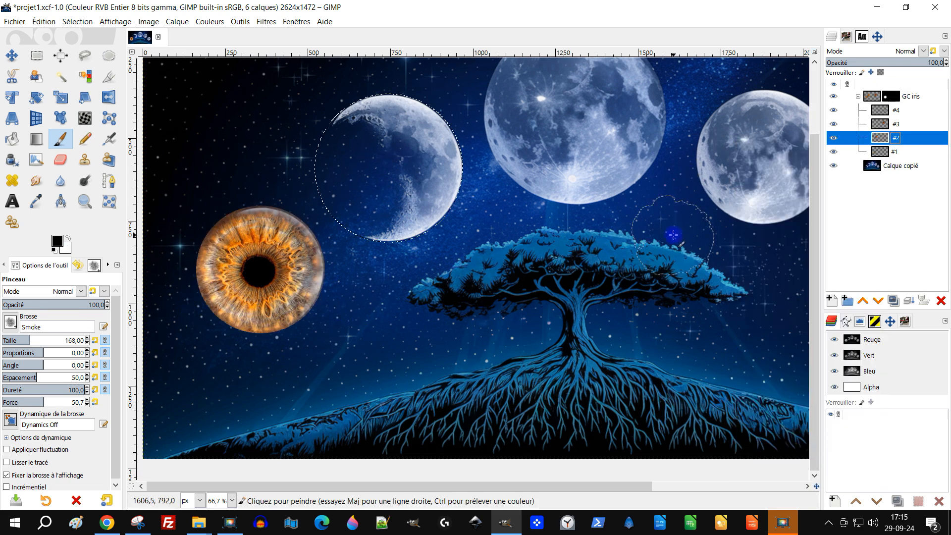
pyautogui.click(929, 104)
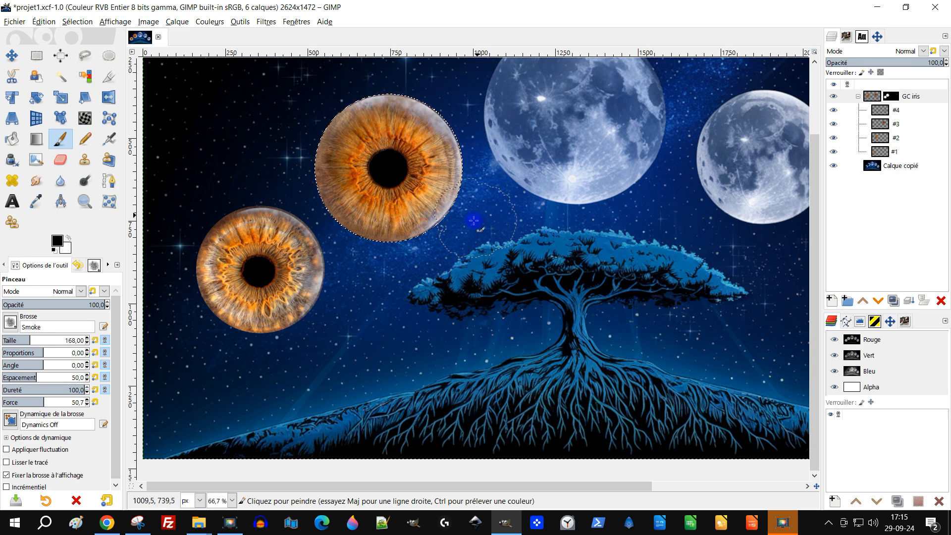
# Step: Delete the mask of the GC iris group and remove the selection
pyautogui.rightClick(892, 98)
pyautogui.click(812, 329)
pyautogui.click(77, 22)
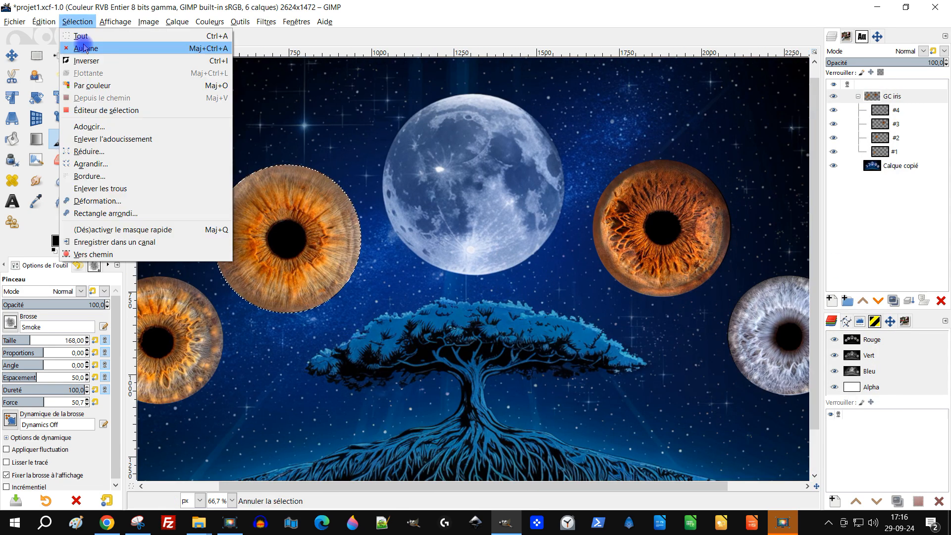
pyautogui.click(85, 47)
# Step: Choose the 2. Hardness 075 brush and duplicate the background layer Calque copié
pyautogui.scroll(-1, 293, 276)
pyautogui.click(10, 322)
pyautogui.click(49, 354)
pyautogui.moveTo(592, 322); pyautogui.dragTo(651, 300)
pyautogui.click(893, 300)
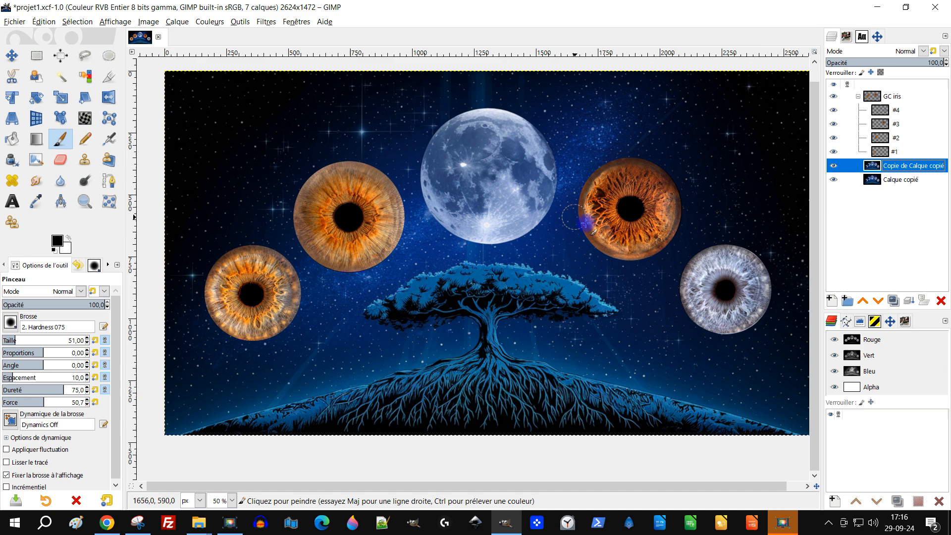
# Step: Try Rotation des couleurs on the background copy with source range 202,57 to 231,15 and destination range 7,43 to 36,38
pyautogui.click(209, 22)
pyautogui.moveTo(256, 234)
pyautogui.click(393, 281)
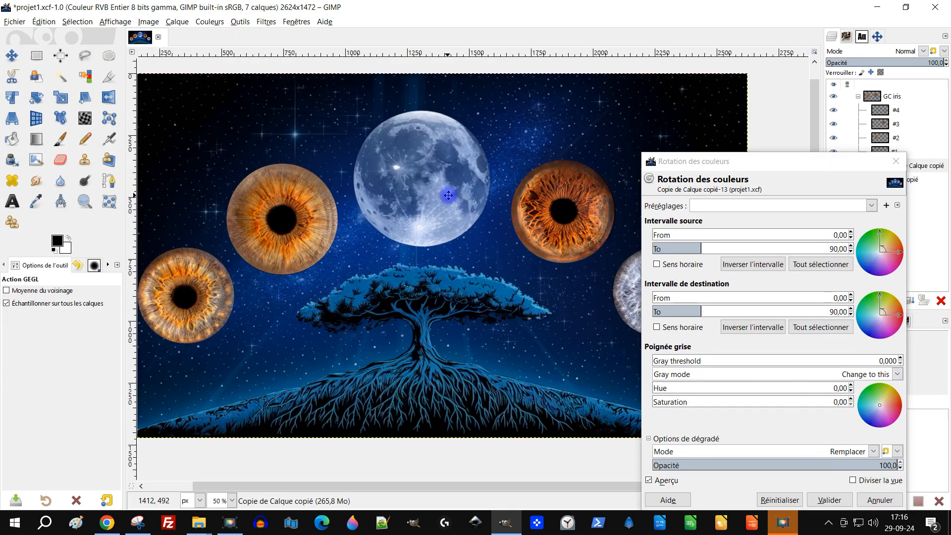
pyautogui.press('-')
pyautogui.moveTo(878, 246); pyautogui.dragTo(862, 257)
pyautogui.moveTo(899, 313)
pyautogui.mouseDown()
pyautogui.moveTo(899, 331)
pyautogui.moveTo(905, 318)
pyautogui.mouseUp()
pyautogui.moveTo(879, 278); pyautogui.dragTo(867, 274)
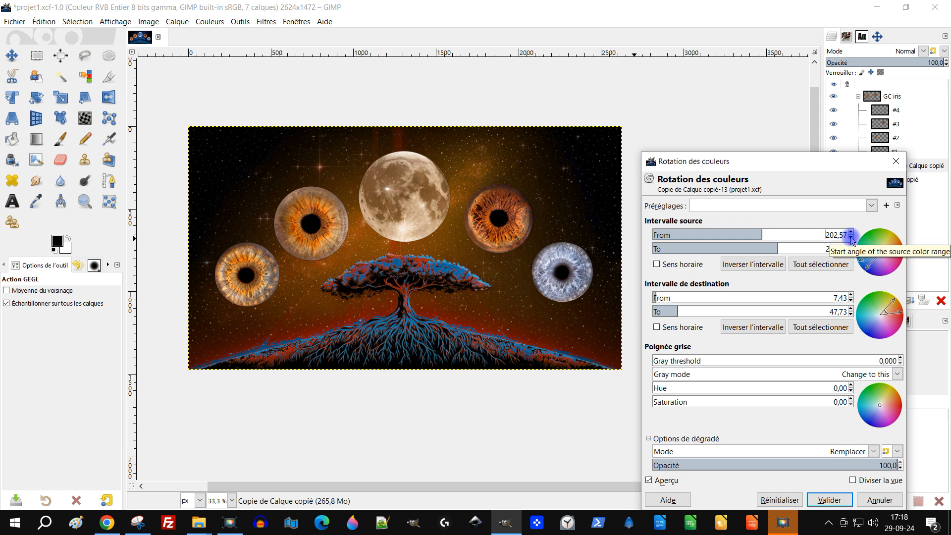
pyautogui.moveTo(893, 304); pyautogui.dragTo(901, 310)
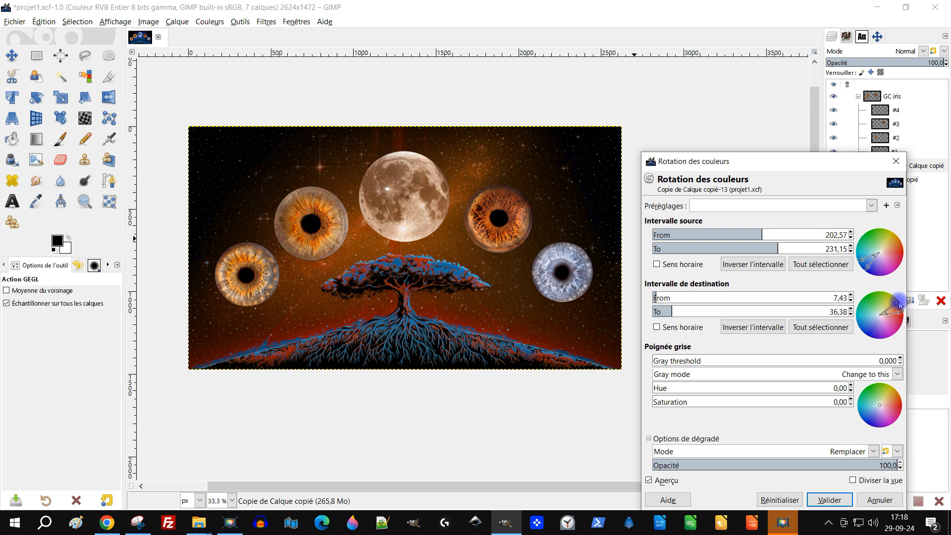
pyautogui.click(669, 482)
pyautogui.press('Escape')
pyautogui.moveTo(728, 356); pyautogui.dragTo(833, 356)
pyautogui.press('Escape')
# Step: Try Colorier on the background copy, adjusting its hue, saturation and lightness
pyautogui.click(210, 22)
pyautogui.click(272, 295)
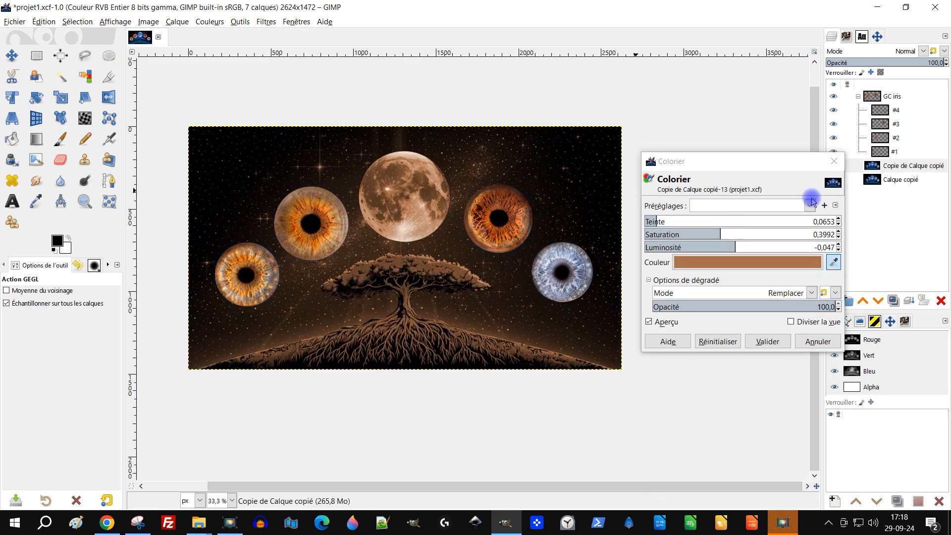
pyautogui.moveTo(735, 247); pyautogui.dragTo(759, 248)
pyautogui.moveTo(720, 236); pyautogui.dragTo(676, 235)
pyautogui.moveTo(657, 223); pyautogui.dragTo(672, 224)
pyautogui.press('Escape')
# Step: Try Balance des couleurs on the background copy's midtones with 23,8 for red, 50,8 for green and 61,5 for blue
pyautogui.click(209, 22)
pyautogui.click(236, 35)
pyautogui.moveTo(756, 285); pyautogui.dragTo(780, 300)
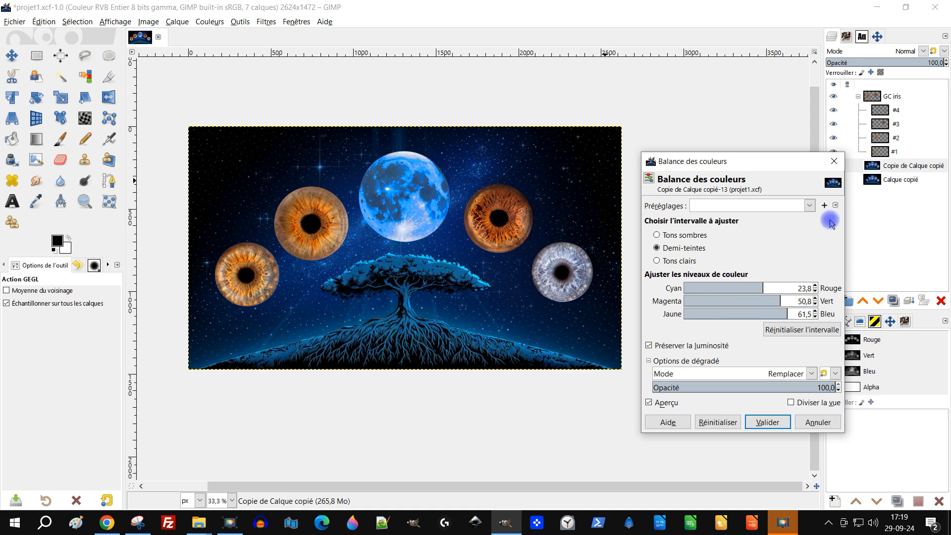
pyautogui.click(834, 161)
# Step: Try Température de couleur on the background copy with adjusted original and intended temperatures
pyautogui.click(209, 21)
pyautogui.click(238, 47)
pyautogui.moveTo(738, 221); pyautogui.dragTo(750, 238)
pyautogui.click(818, 311)
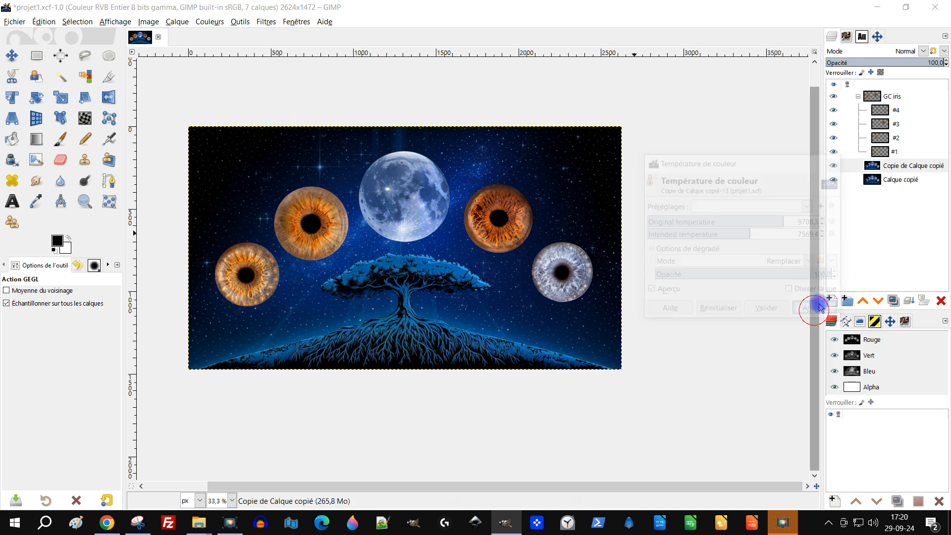
# Step: Create a selection of the four irises from the alpha of the GC iris group
pyautogui.press('z')
pyautogui.moveTo(227, 135); pyautogui.dragTo(747, 170)
pyautogui.rightClick(875, 98)
pyautogui.click(812, 425)
pyautogui.click(77, 21)
# Step: Delete the duplicate background layer Copie de Calque copié
pyautogui.click(922, 165)
pyautogui.rightClick(919, 166)
pyautogui.click(867, 466)
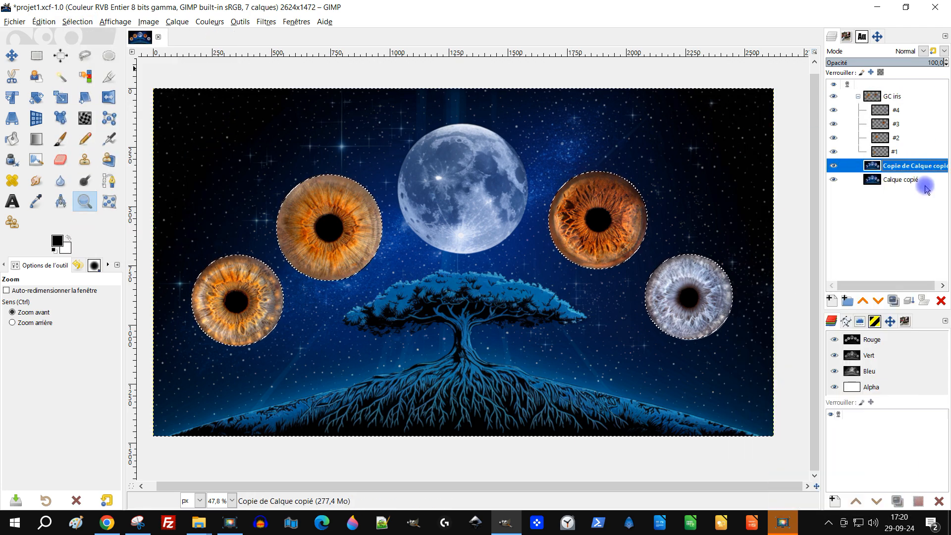
pyautogui.click(941, 300)
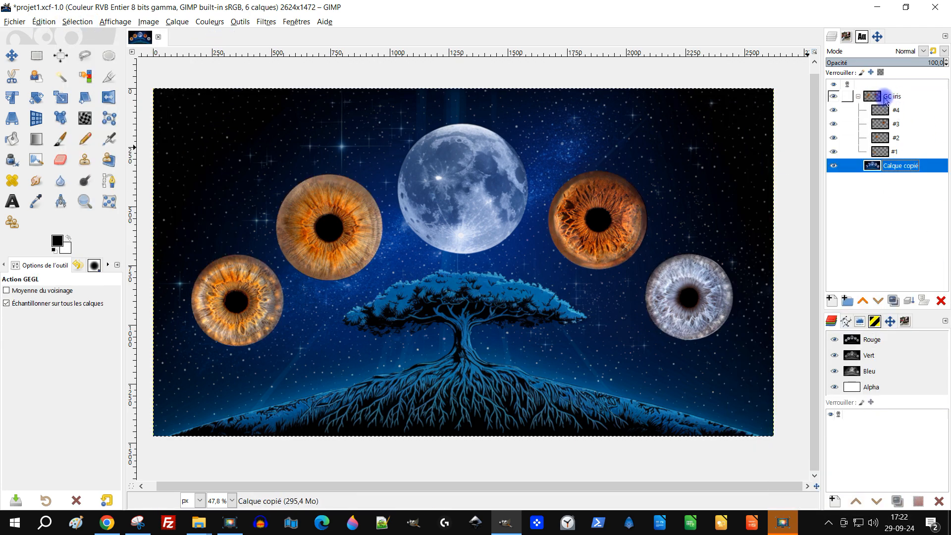
# Step: Turn the alpha of the GC iris group into a selection and shrink it by 5 px
pyautogui.rightClick(886, 99)
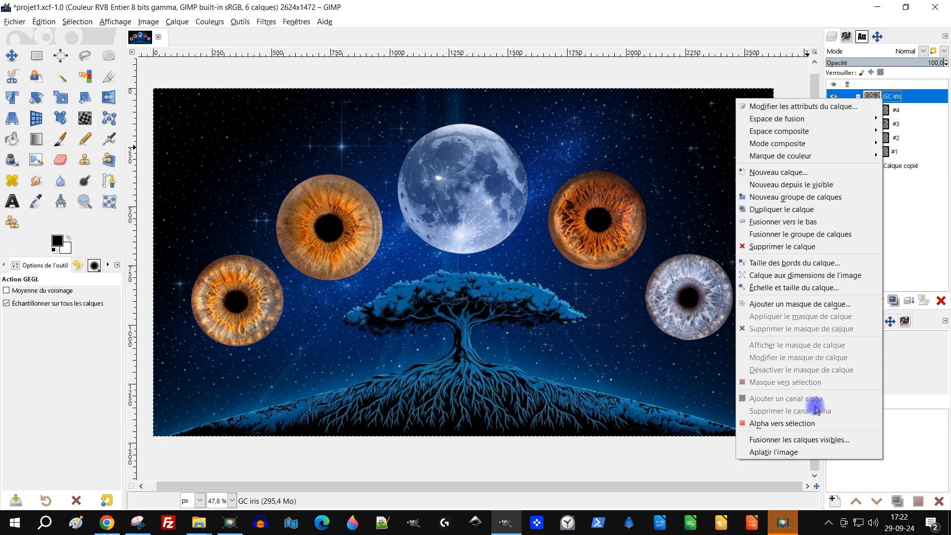
pyautogui.click(803, 424)
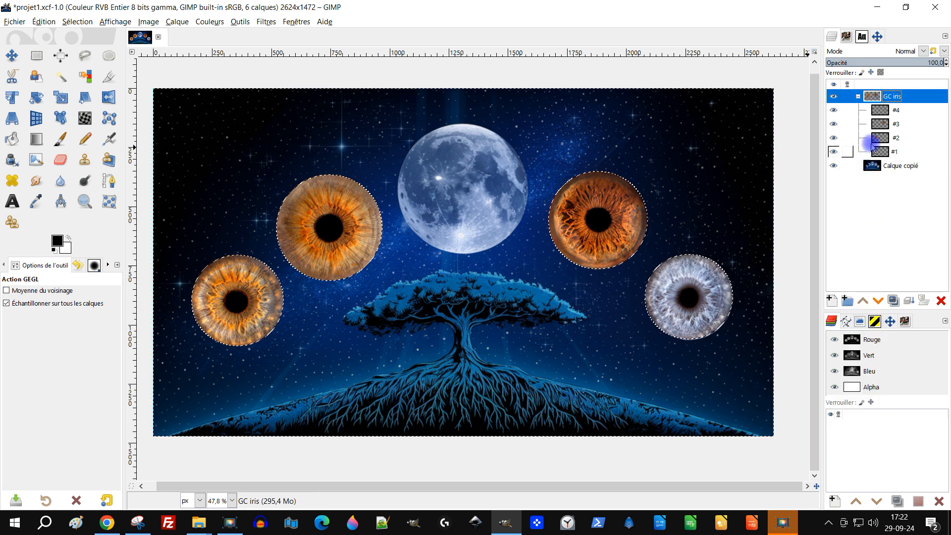
pyautogui.click(77, 22)
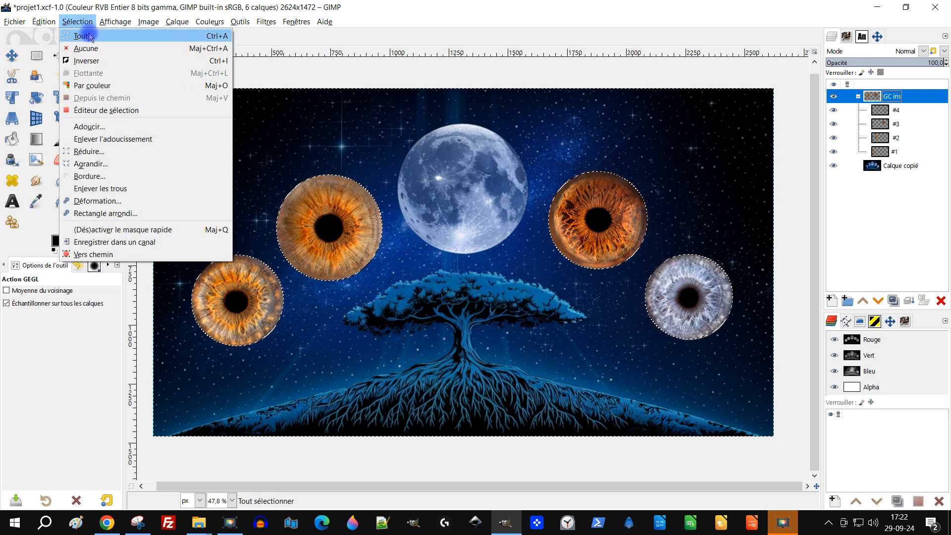
pyautogui.click(102, 158)
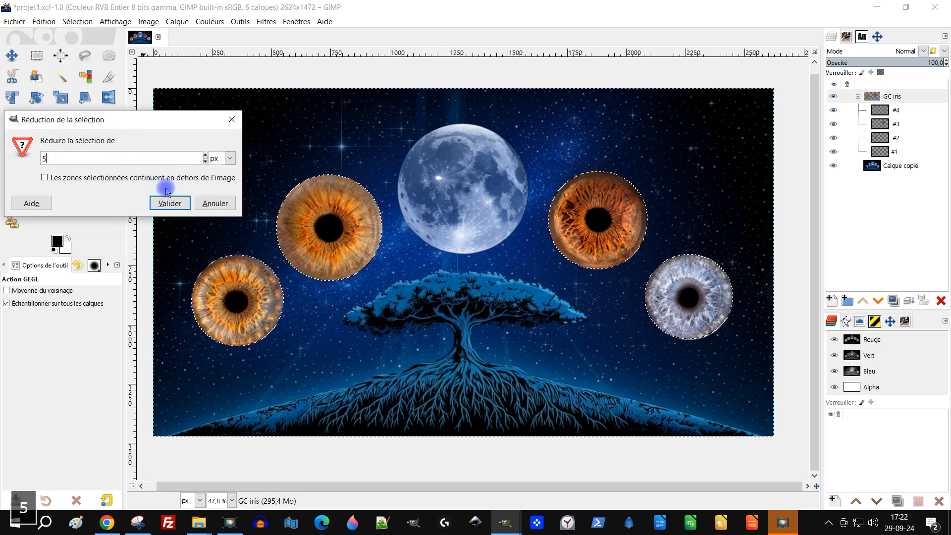
pyautogui.click(163, 204)
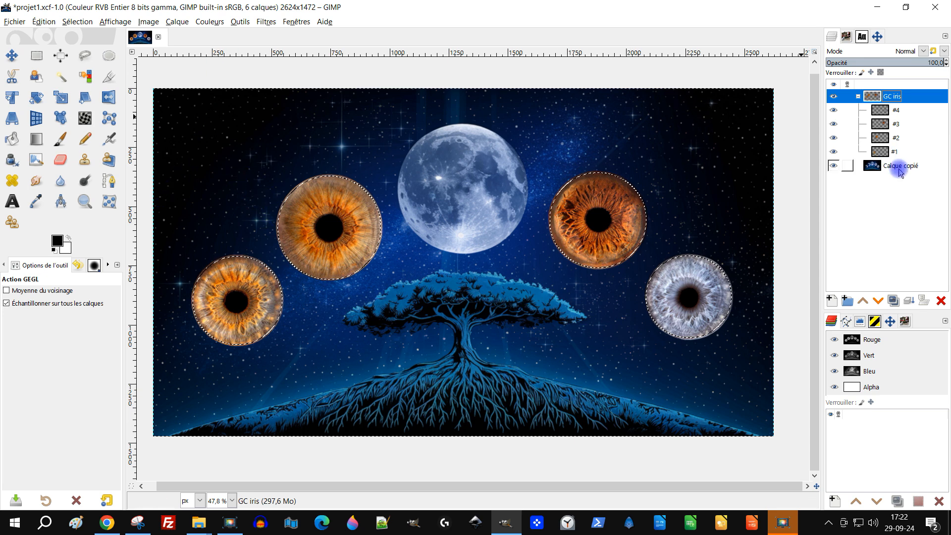
# Step: Add a layer mask initialised to white (full opacity) to the GC iris group
pyautogui.rightClick(880, 96)
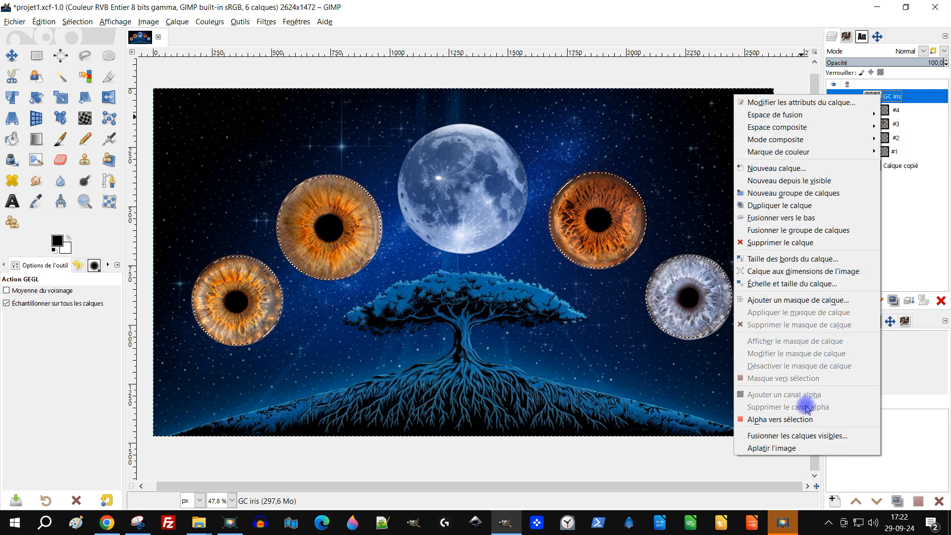
pyautogui.click(805, 300)
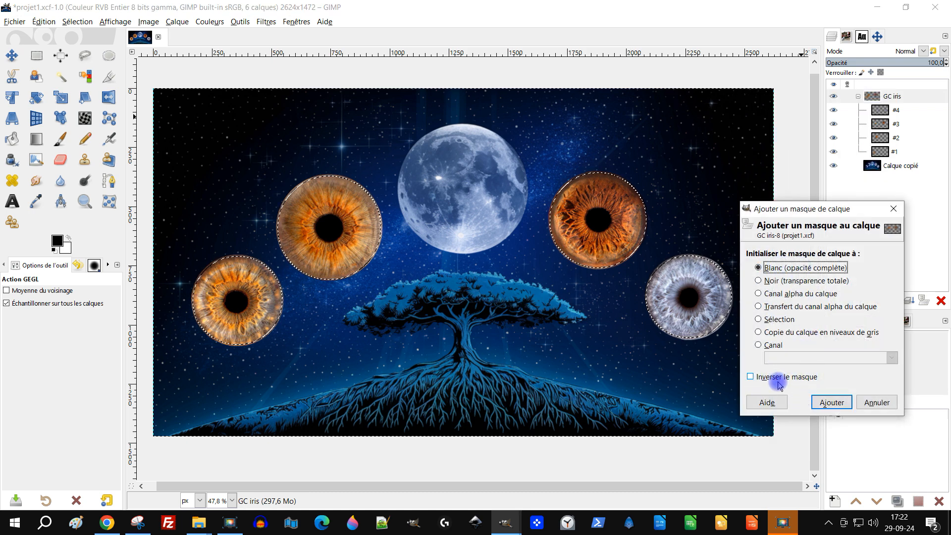
pyautogui.click(823, 405)
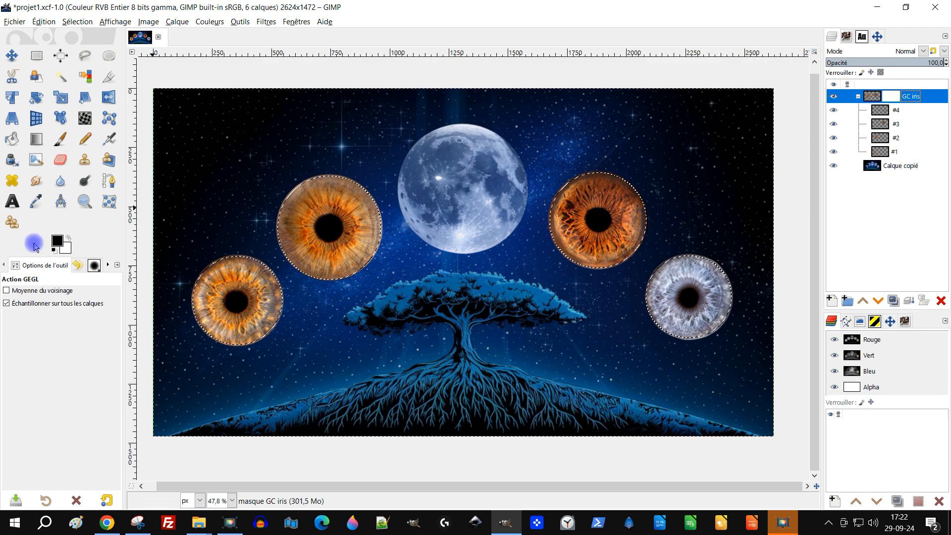
# Step: Make the GC iris mask active and invert the selection so it covers everything outside the irises
pyautogui.moveTo(55, 244)
pyautogui.mouseDown()
pyautogui.moveTo(510, 264)
pyautogui.moveTo(475, 275)
pyautogui.moveTo(154, 270)
pyautogui.moveTo(71, 252)
pyautogui.mouseUp()
pyautogui.scroll(4, 228, 244)
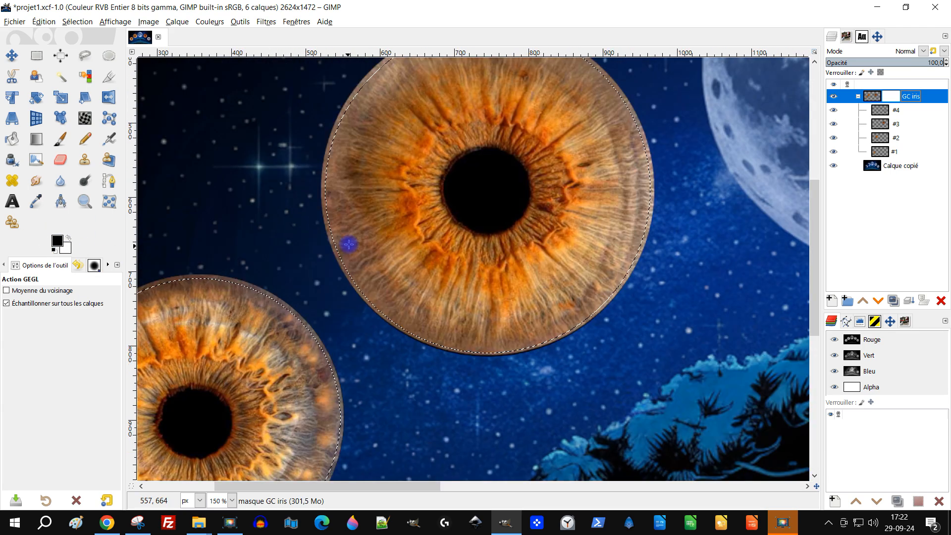
pyautogui.scroll(2, 326, 204)
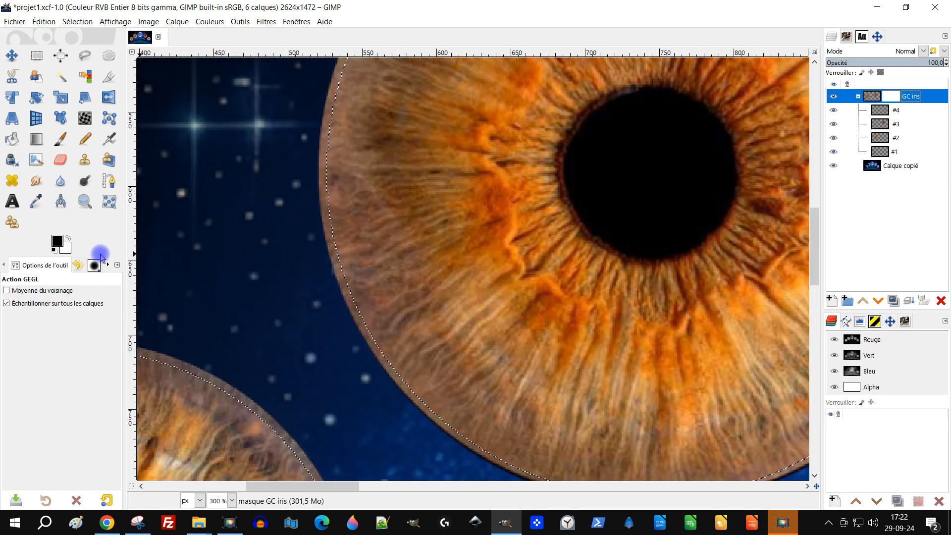
pyautogui.scroll(-4, 305, 268)
pyautogui.scroll(2, 141, 323)
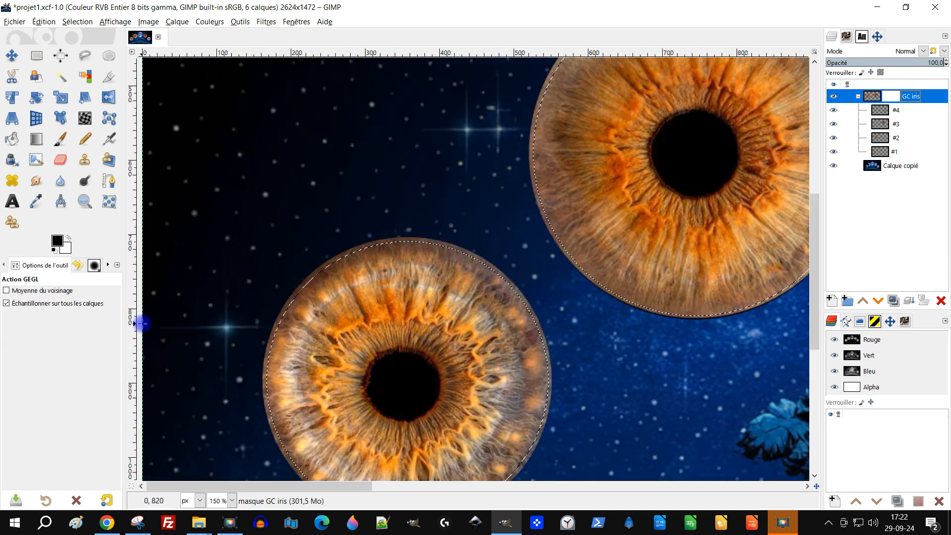
pyautogui.click(889, 98)
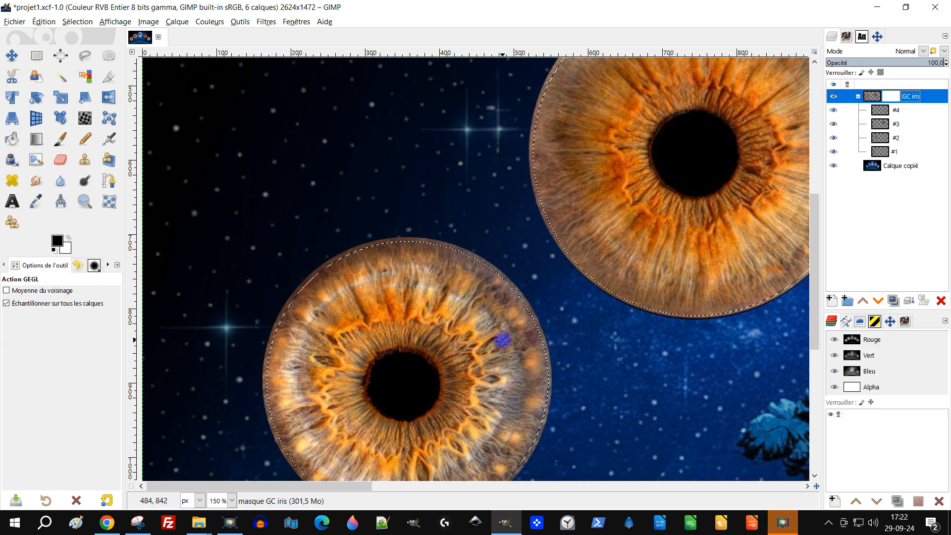
pyautogui.scroll(-3, 496, 337)
pyautogui.scroll(2, 501, 340)
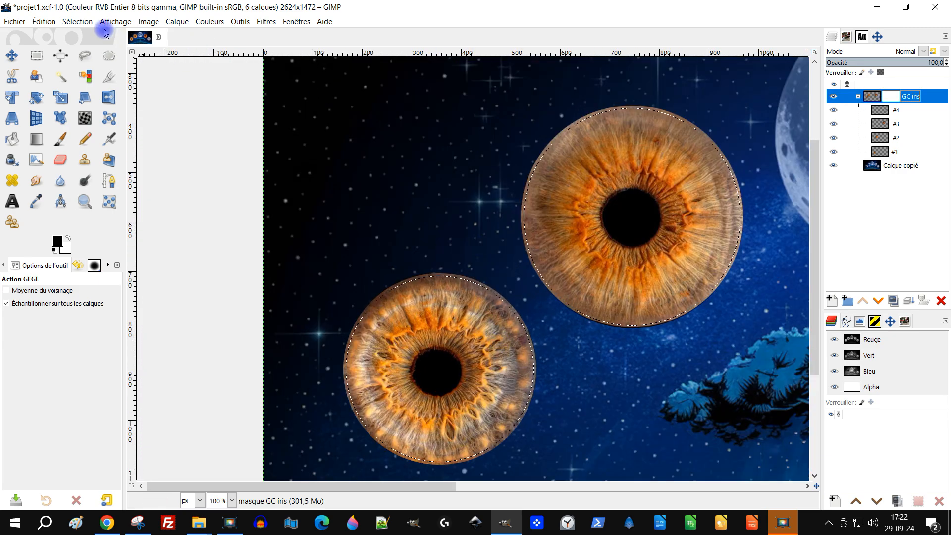
pyautogui.click(77, 22)
pyautogui.click(84, 63)
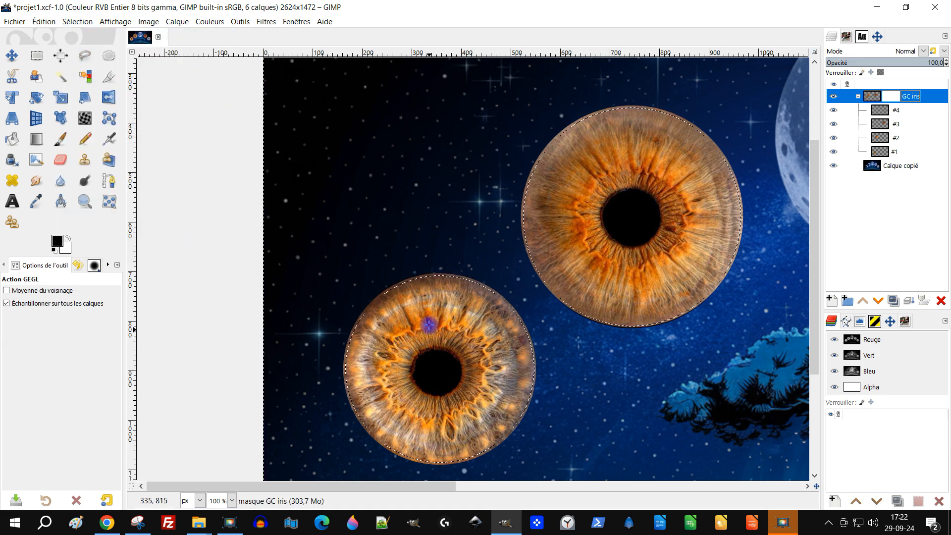
# Step: Fill the selected area of the GC iris mask with black and remove the selection
pyautogui.scroll(3, 426, 321)
pyautogui.scroll(-2, 322, 243)
pyautogui.moveTo(252, 263); pyautogui.dragTo(360, 274)
pyautogui.moveTo(57, 238); pyautogui.dragTo(412, 161)
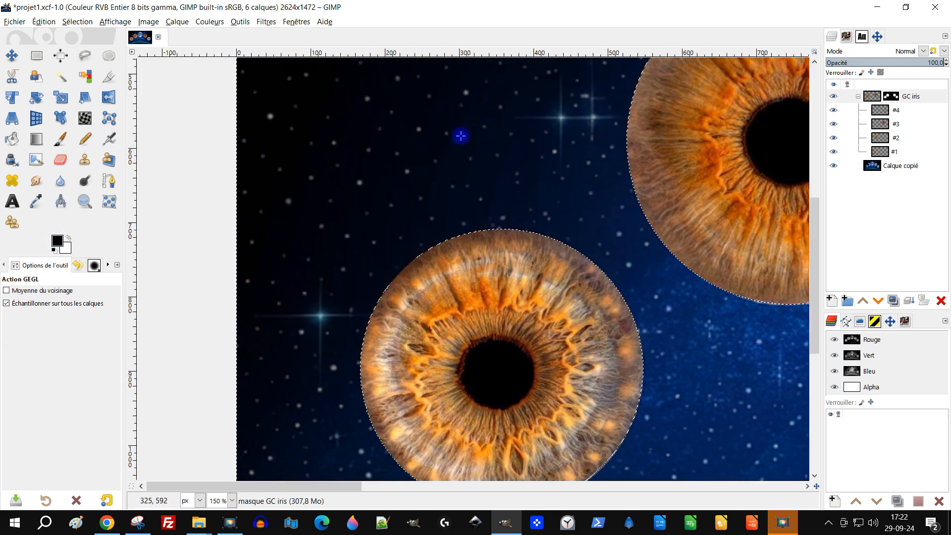
pyautogui.click(83, 22)
pyautogui.click(90, 49)
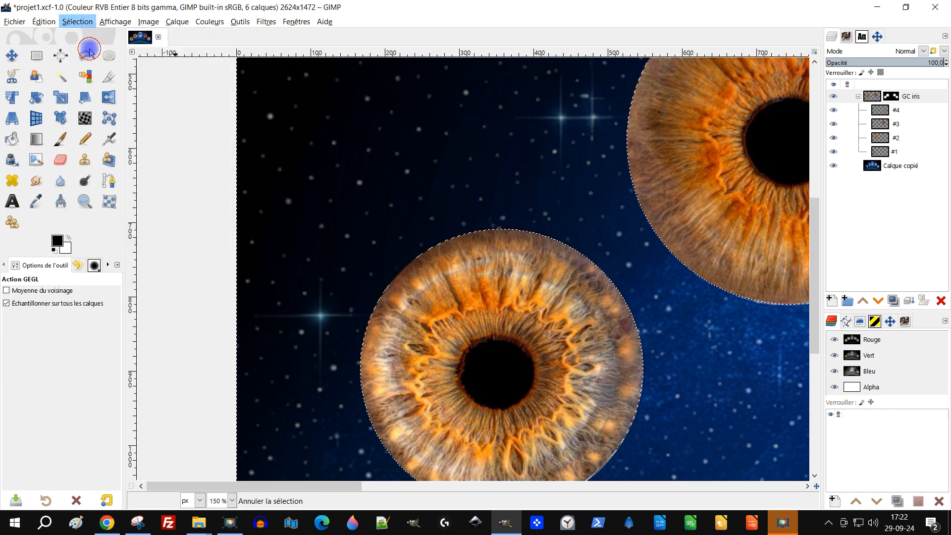
# Step: Soften the iris edges by applying Flou gaussien to the mask of the GC iris group
pyautogui.click(892, 96)
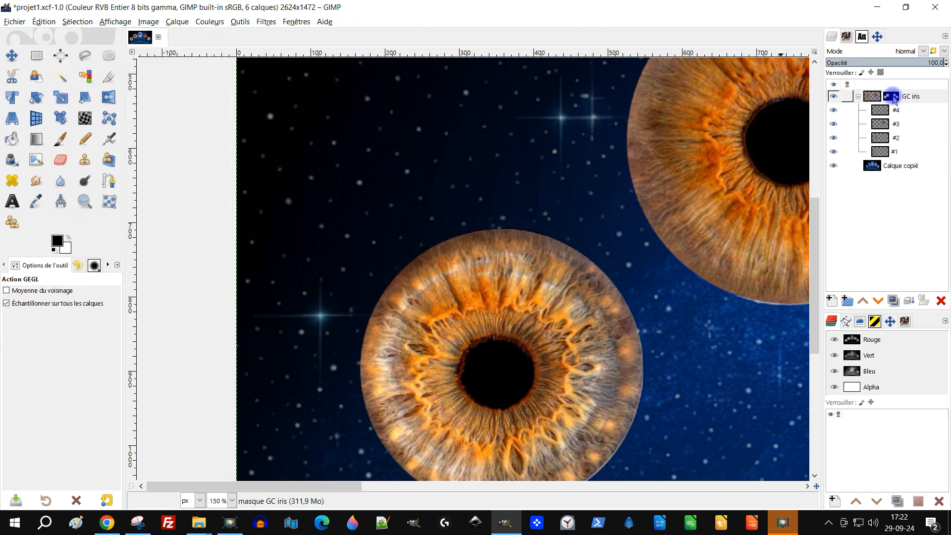
pyautogui.click(266, 22)
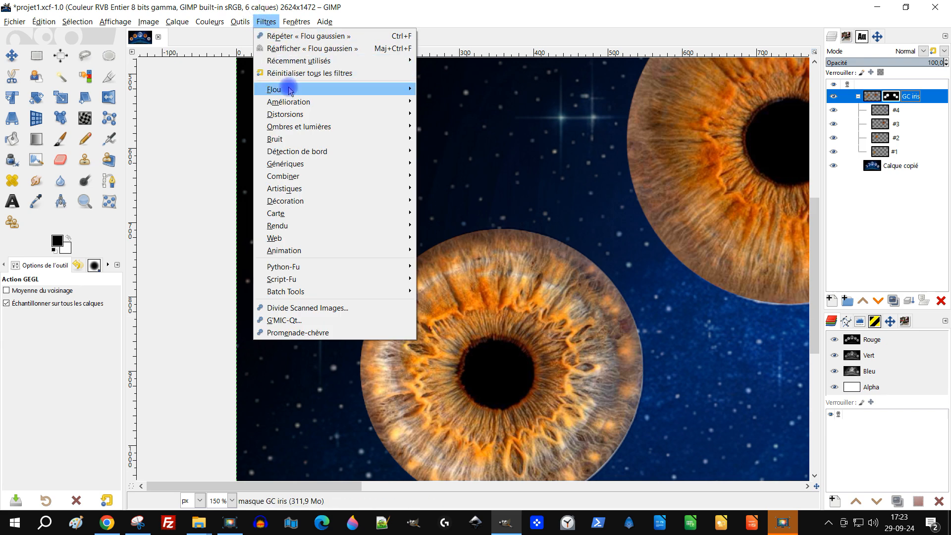
pyautogui.moveTo(291, 91)
pyautogui.click(458, 101)
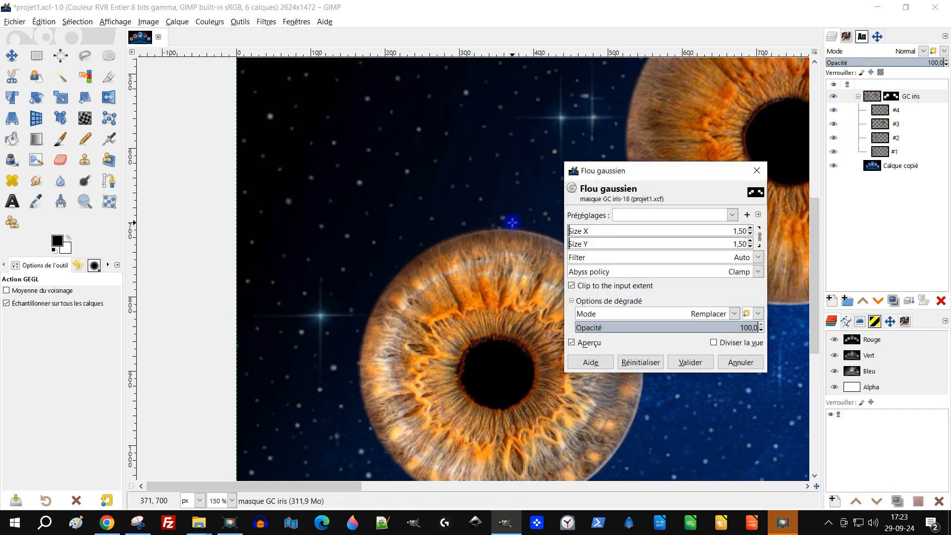
pyautogui.moveTo(512, 350); pyautogui.dragTo(397, 301)
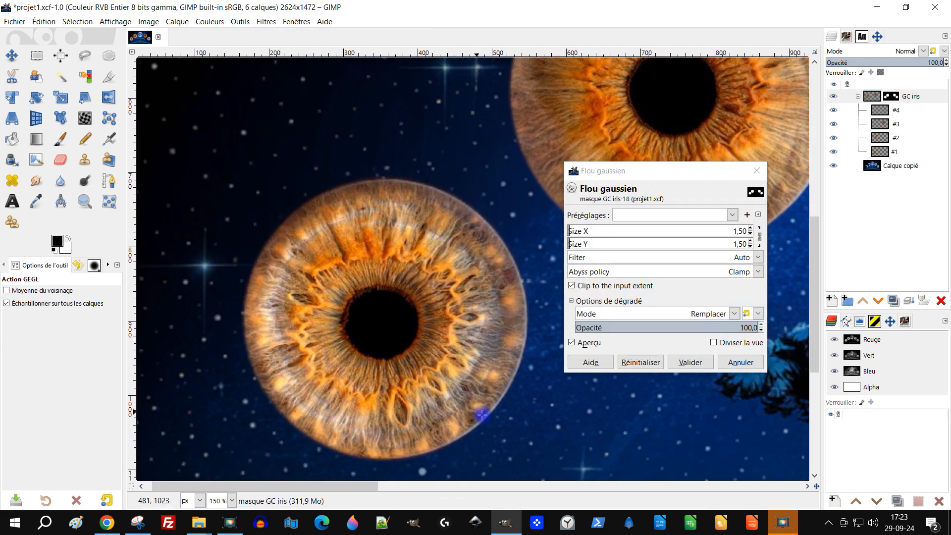
pyautogui.scroll(3, 500, 399)
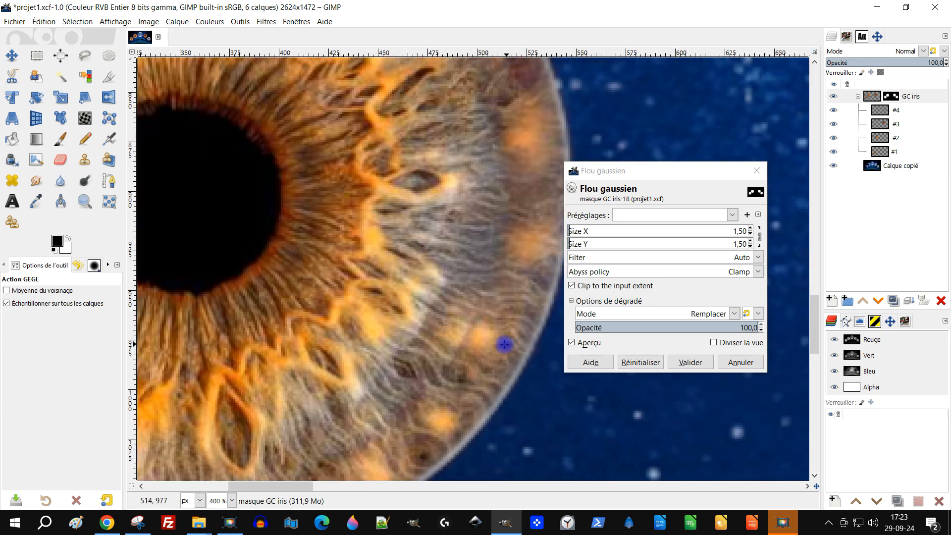
pyautogui.scroll(-6, 505, 341)
pyautogui.scroll(4, 298, 201)
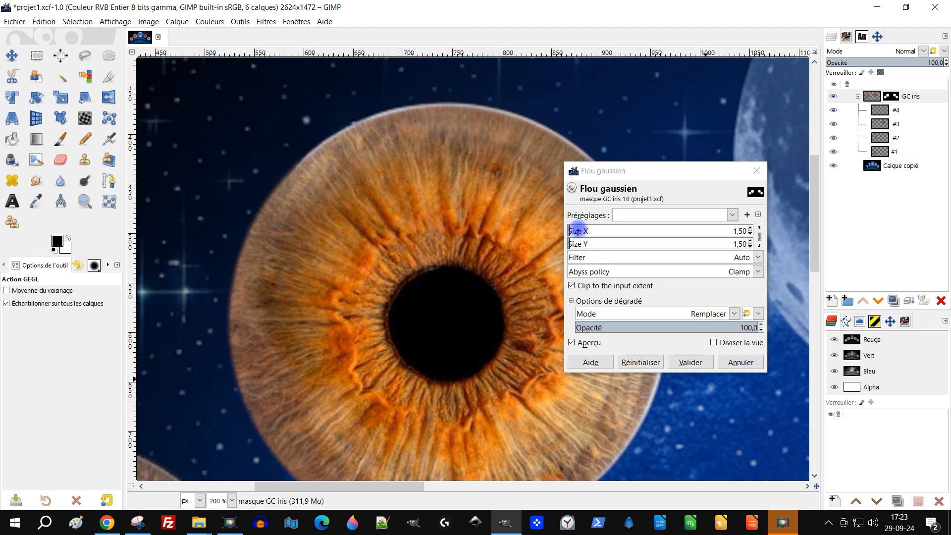
pyautogui.scroll(1, 577, 230)
pyautogui.click(689, 362)
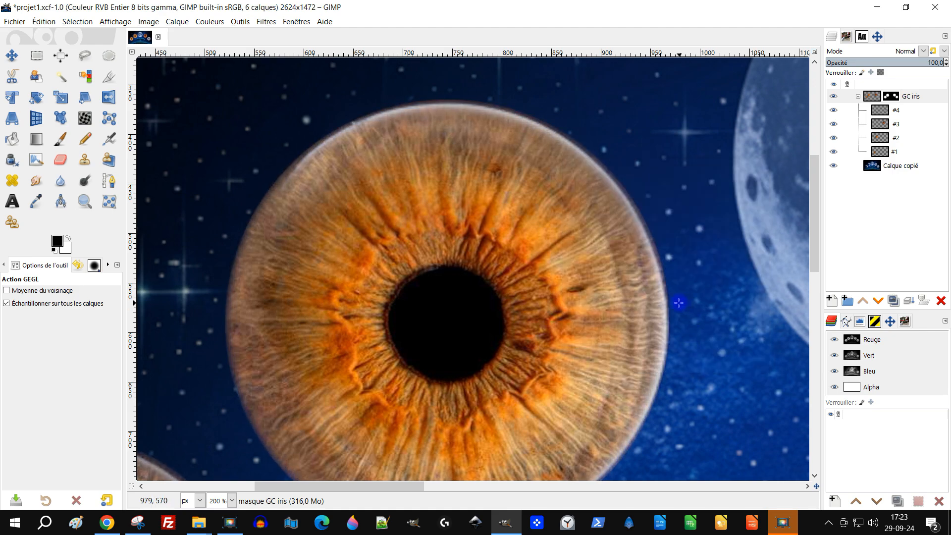
# Step: Save the project projet1.xcf
pyautogui.scroll(-4, 664, 316)
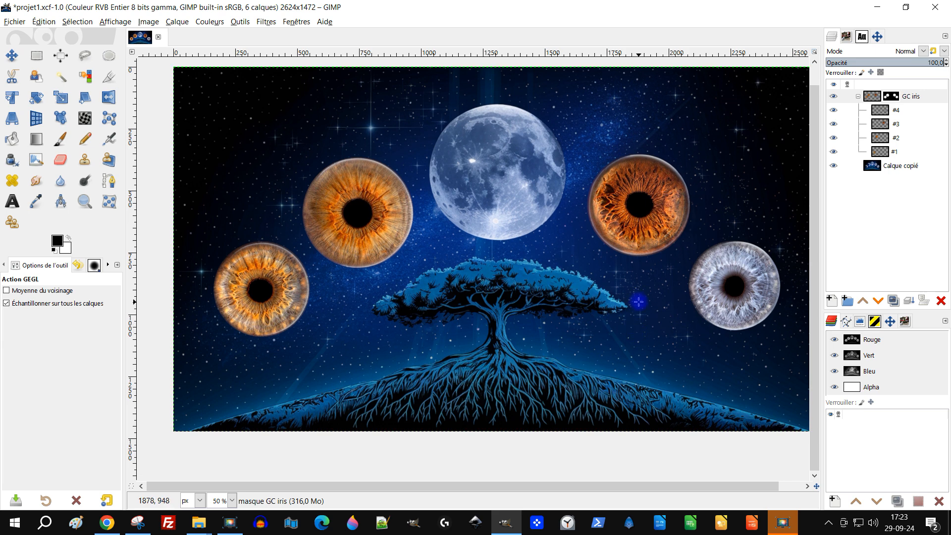
pyautogui.hotkey('ctrl', 's')
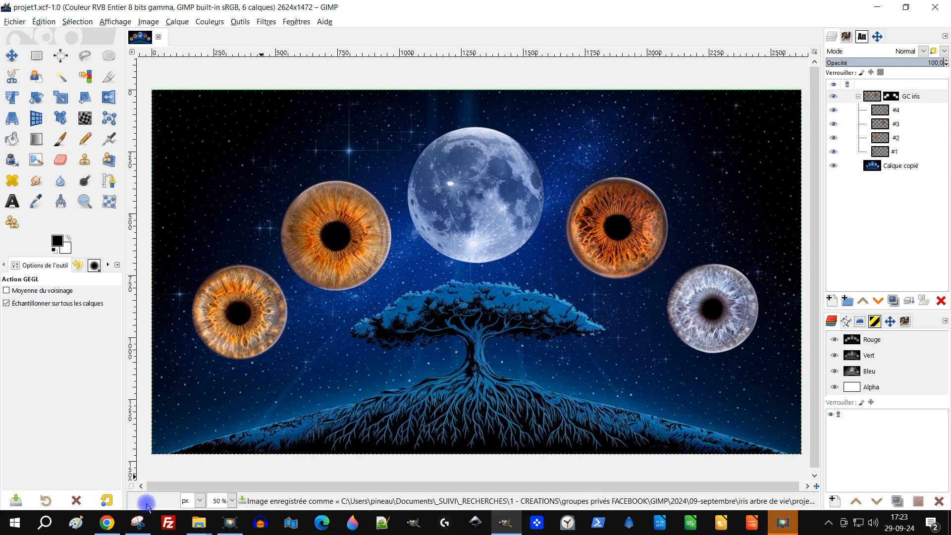
# Step: Switch to the Ideogram page in Chrome and compare its four generated tree-of-life images
pyautogui.click(107, 522)
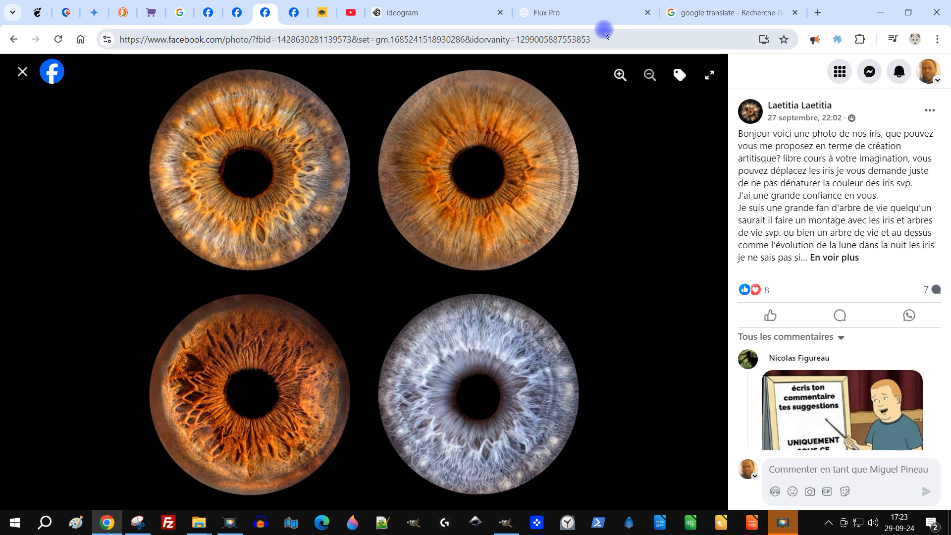
pyautogui.click(468, 11)
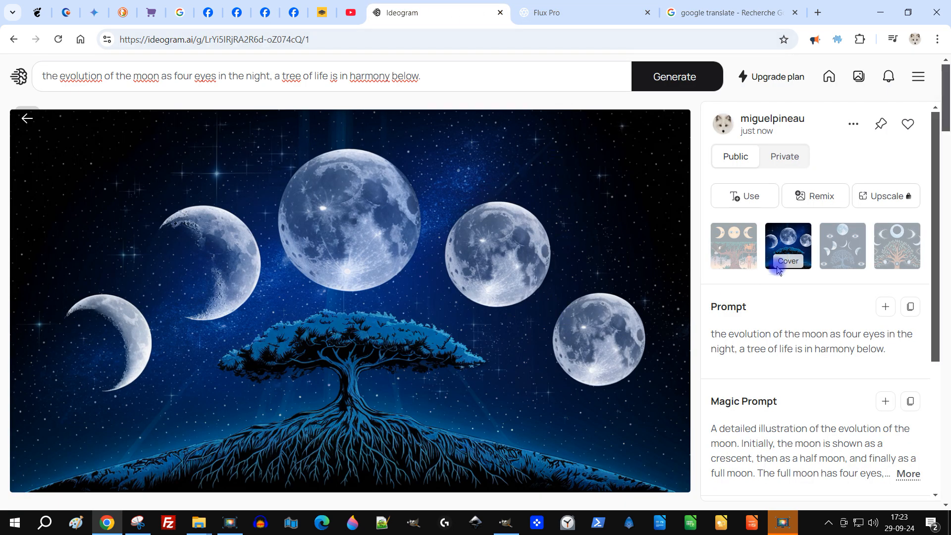
pyautogui.click(826, 243)
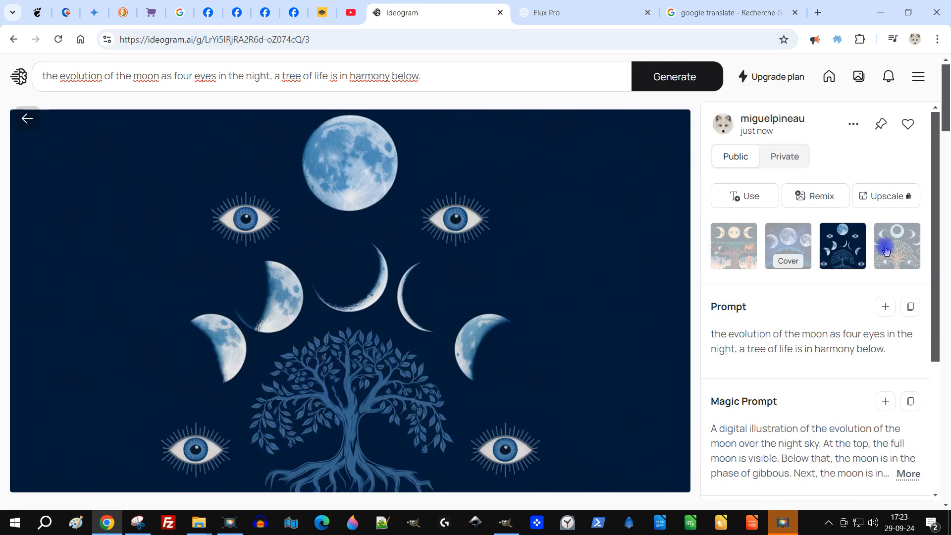
pyautogui.click(886, 248)
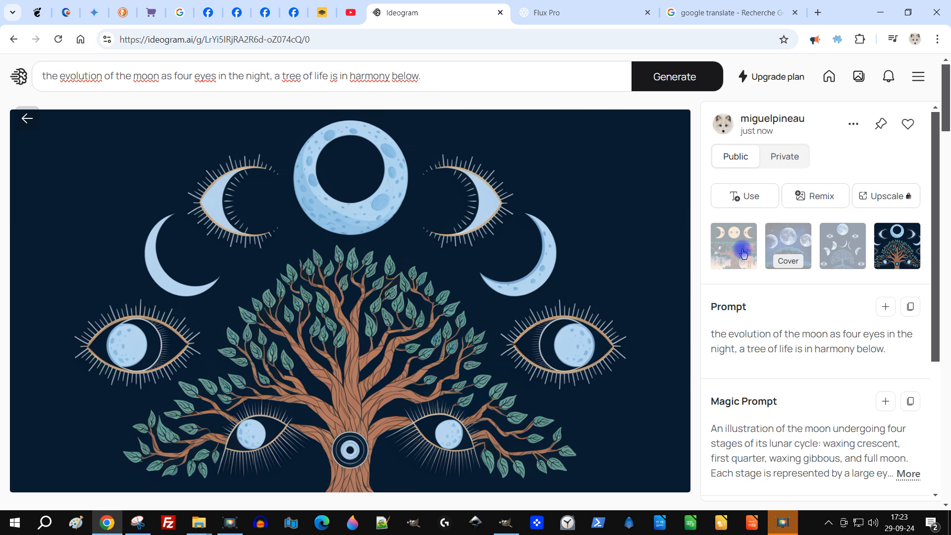
pyautogui.click(743, 253)
pyautogui.click(791, 239)
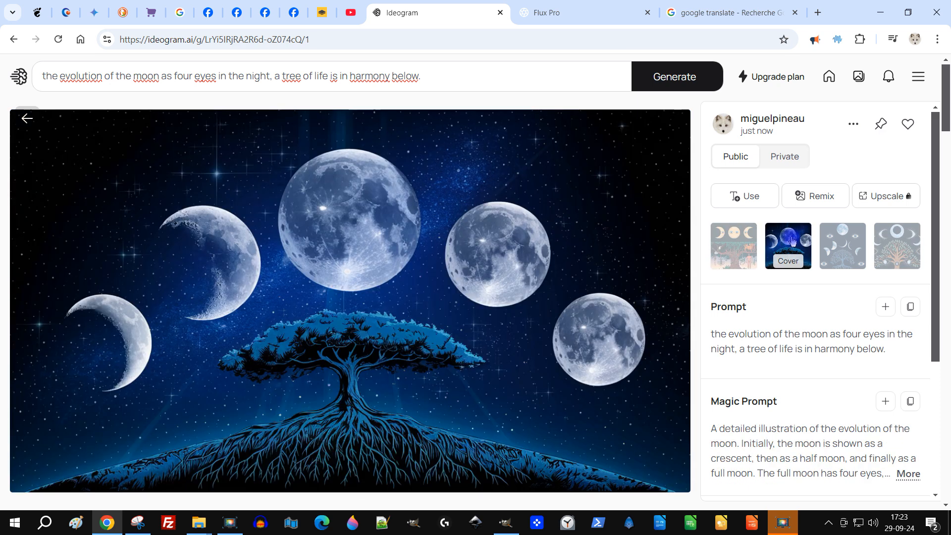
# Step: Examine the prompt details of the displayed tree-of-life image and view the third generated variant
pyautogui.scroll(-4, 833, 409)
pyautogui.scroll(4, 832, 410)
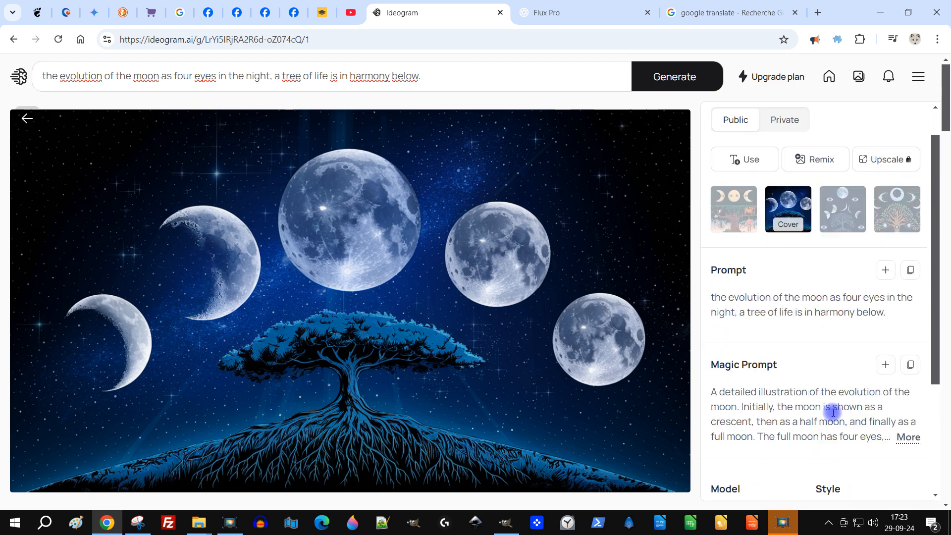
pyautogui.click(843, 247)
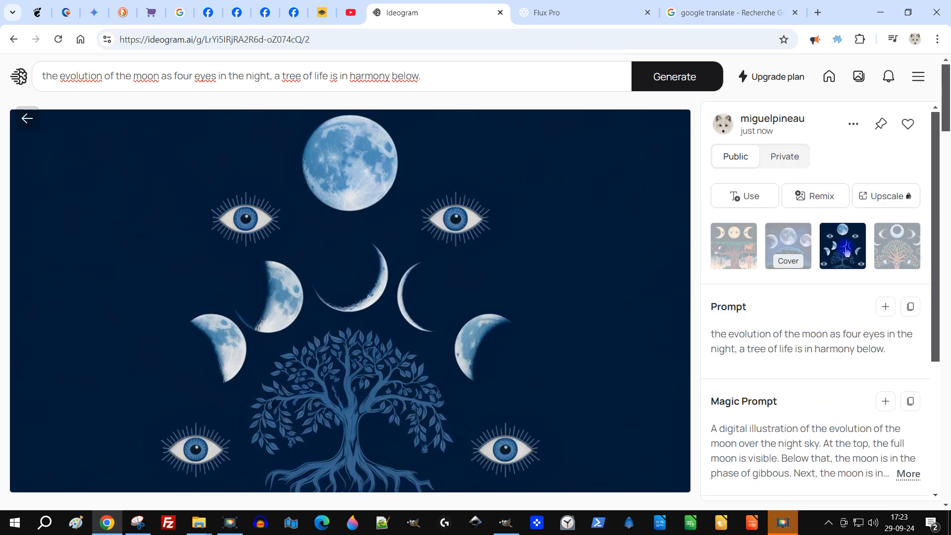
# Step: Switch back to GIMP, collapse the GC iris group and rename the Calque copié layer as arrière-plan
pyautogui.click(505, 523)
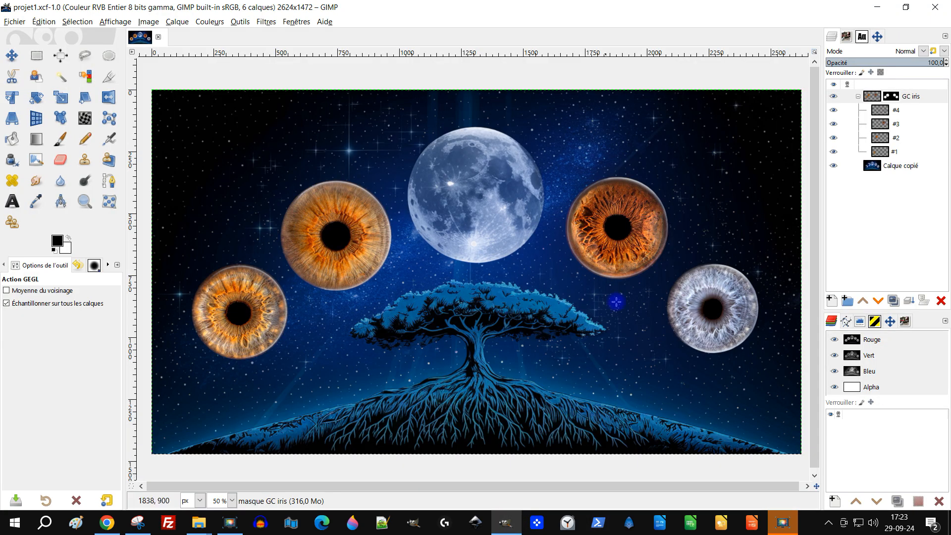
pyautogui.click(857, 98)
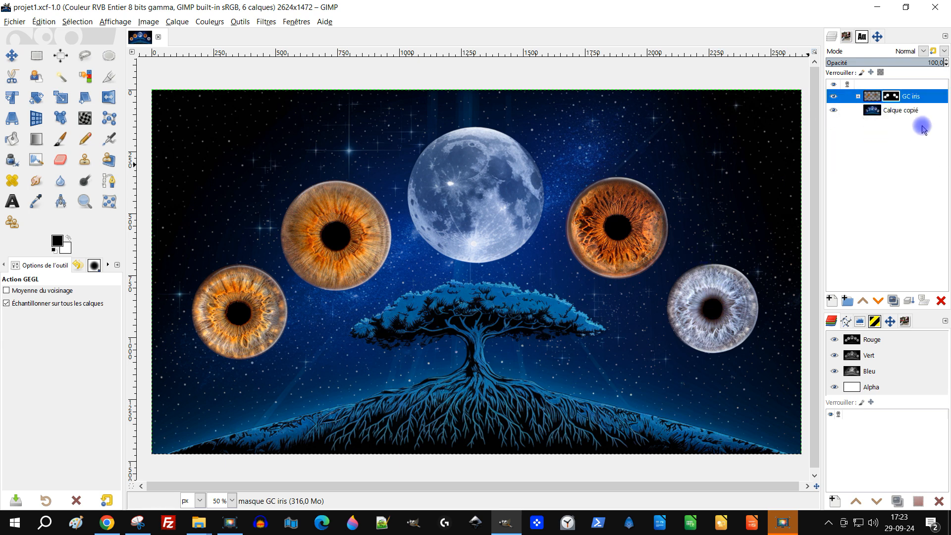
pyautogui.click(900, 112)
pyautogui.doubleClick(900, 112)
pyautogui.write('ar')
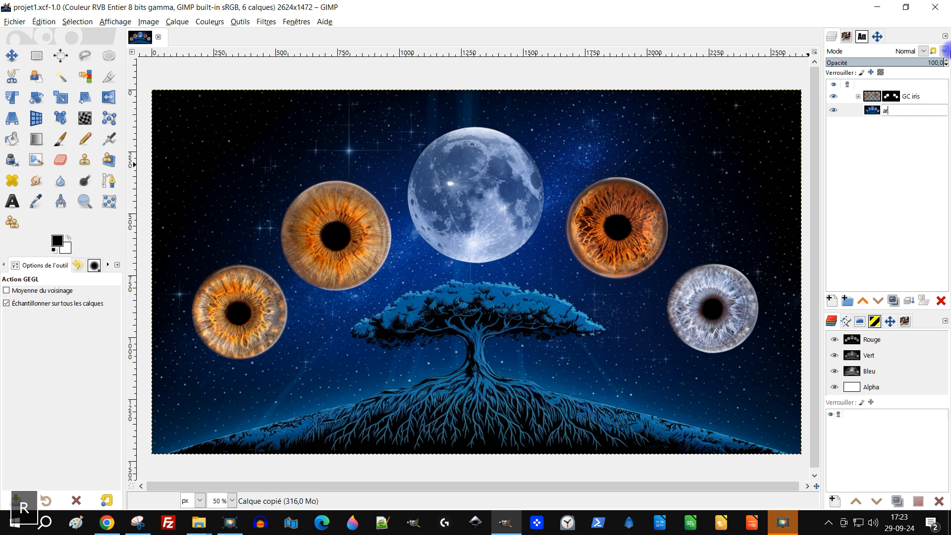
pyautogui.write('rière-plan')
pyautogui.press('Return')
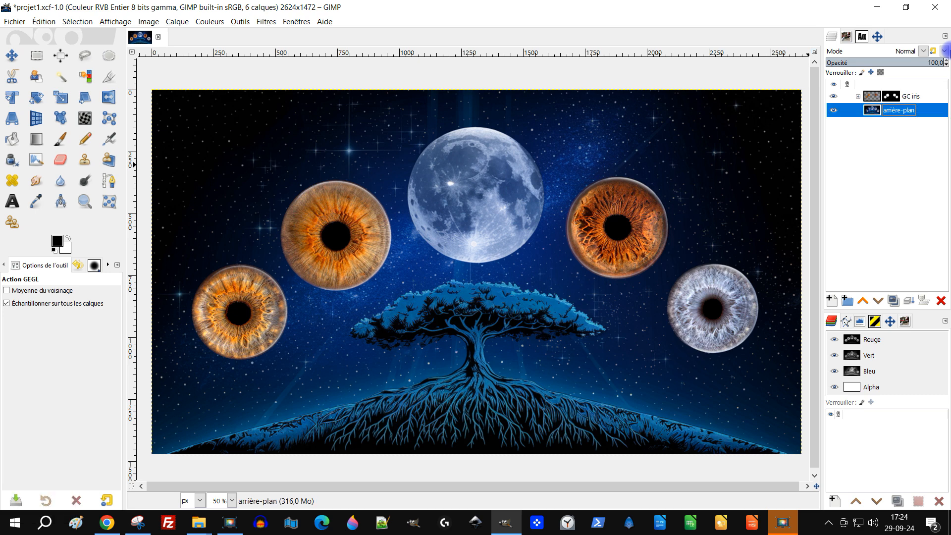
pyautogui.moveTo(499, 188); pyautogui.dragTo(492, 166)
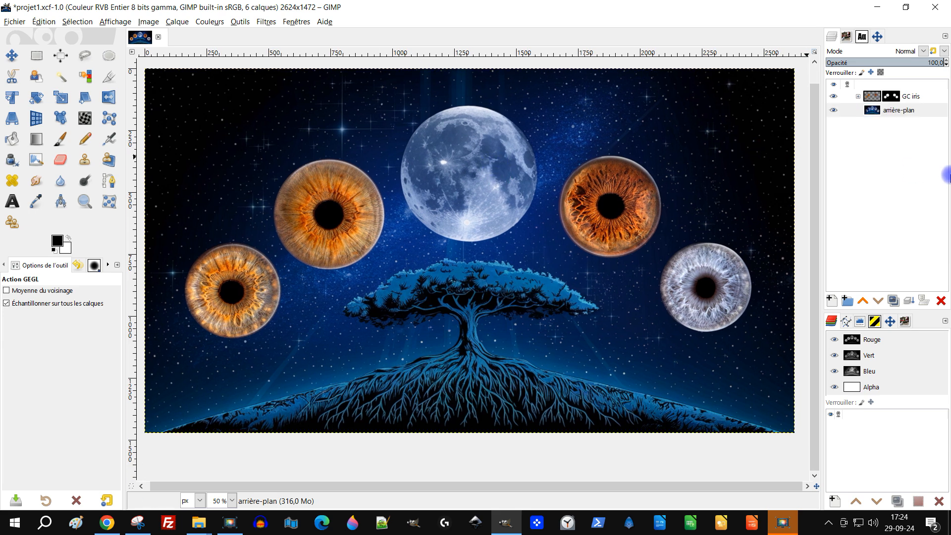